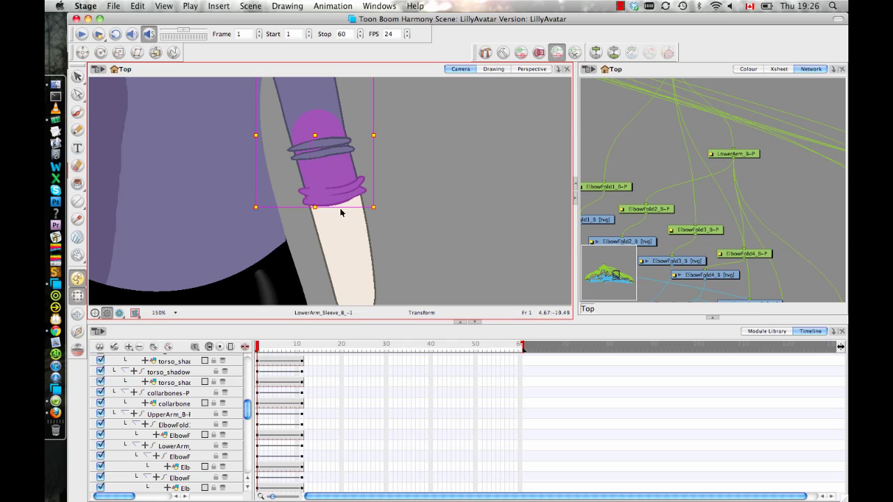
- Move the lower-arm sleeve piece slightly down the forearm and deselect it
drag(336, 198, 343, 217)
key(space)
drag(440, 187, 447, 164)
key(1)
key(1)
key(1)
key(space)
drag(397, 138, 391, 167)
click(407, 185)
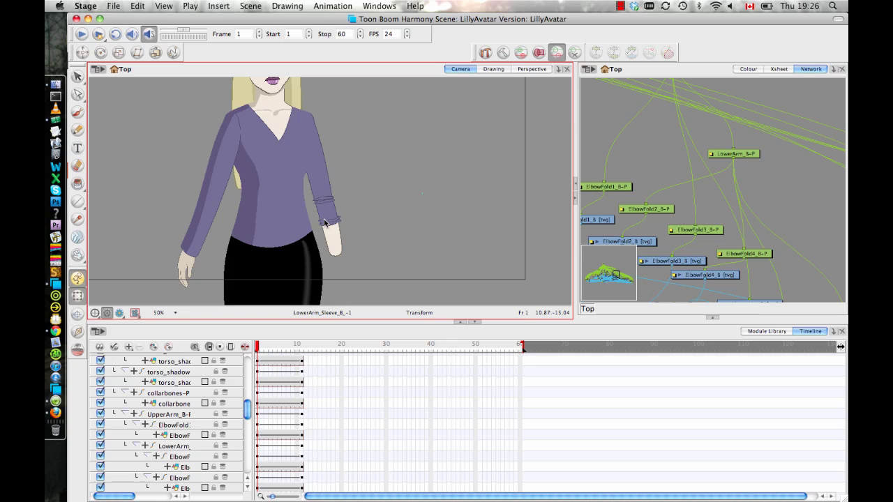
- Try sliding the lower-arm sleeve up the forearm to the elbow folds, and undo the move
mouse_move(325, 222)
mouse_down()
mouse_move(327, 233)
mouse_move(327, 208)
mouse_move(328, 222)
mouse_move(326, 209)
mouse_move(338, 220)
mouse_move(327, 178)
mouse_move(345, 249)
mouse_move(340, 227)
mouse_up()
scroll(326, 208, up, 4)
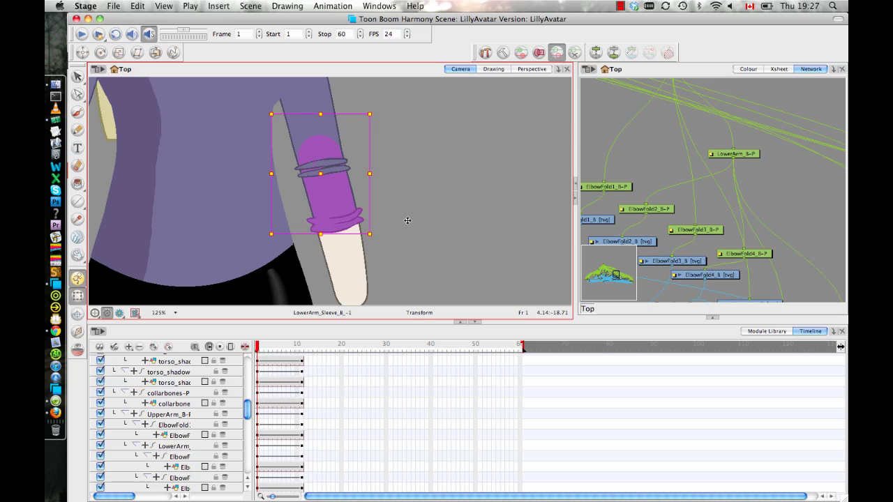
click(408, 221)
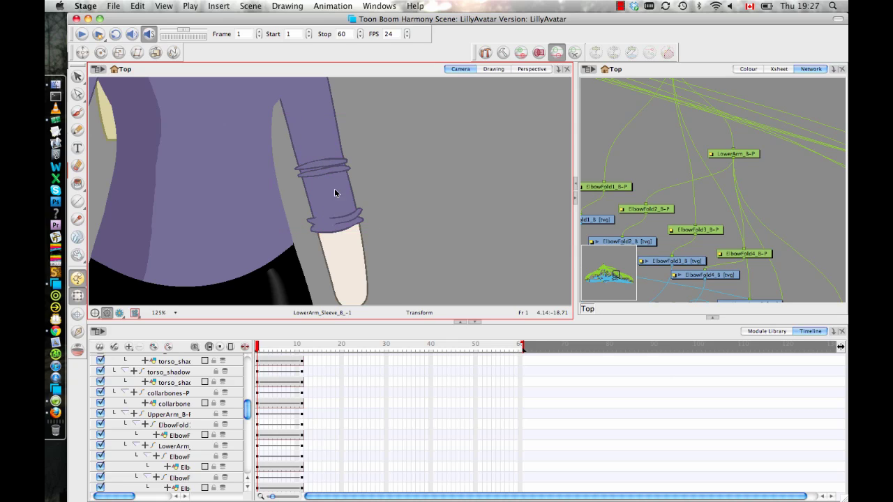
click(363, 261)
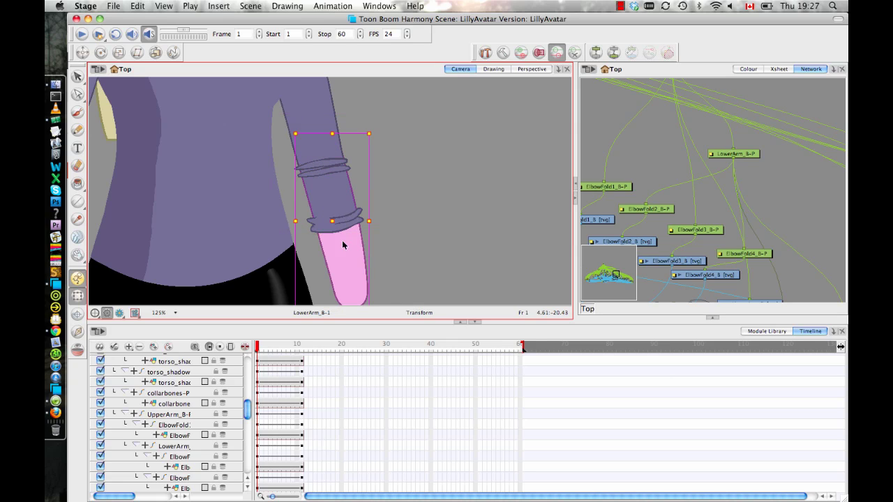
click(345, 218)
drag(350, 220, 341, 190)
click(388, 178)
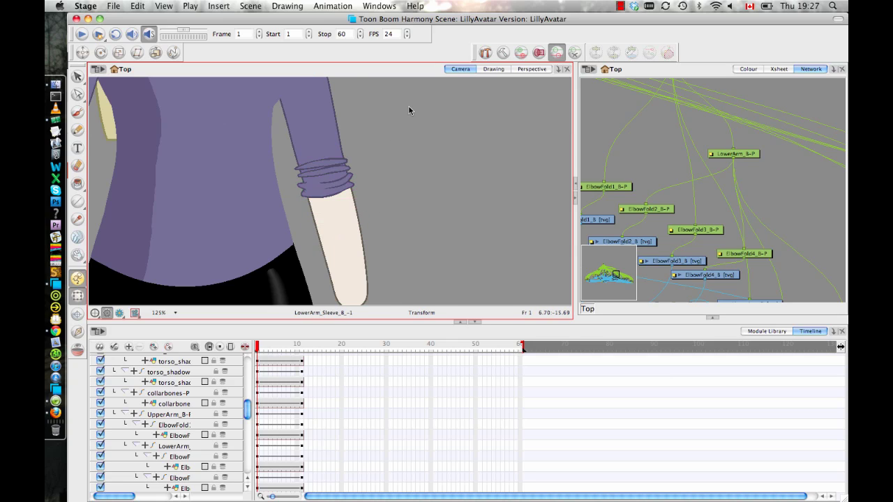
drag(435, 163, 462, 148)
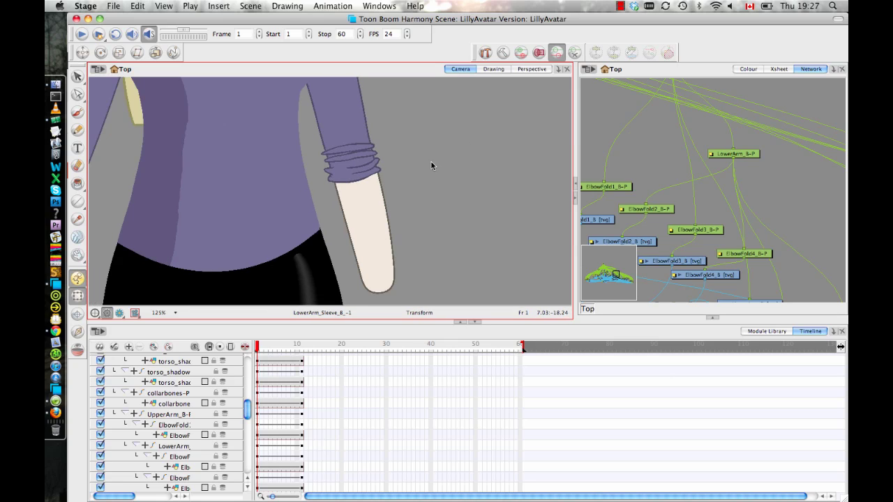
scroll(432, 160, up, 2)
key(super+z)
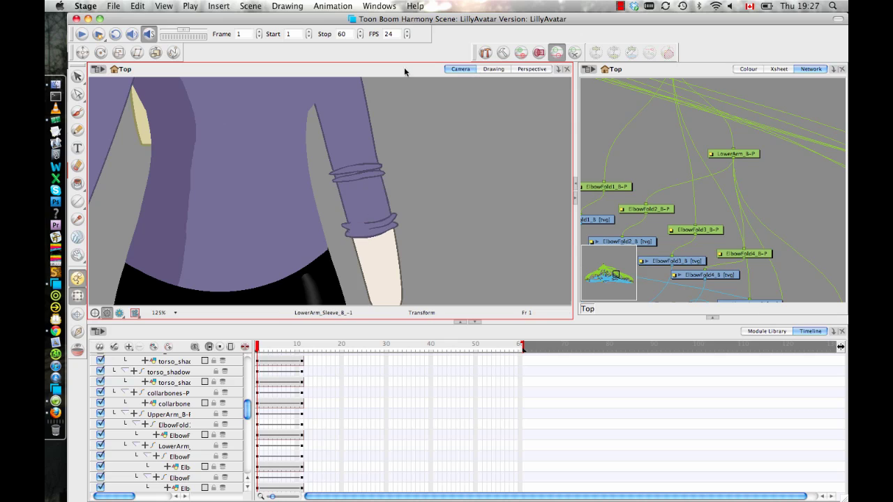
- Examine the elbow folds and rolled sleeve, up close and on the whole character
drag(423, 185, 429, 192)
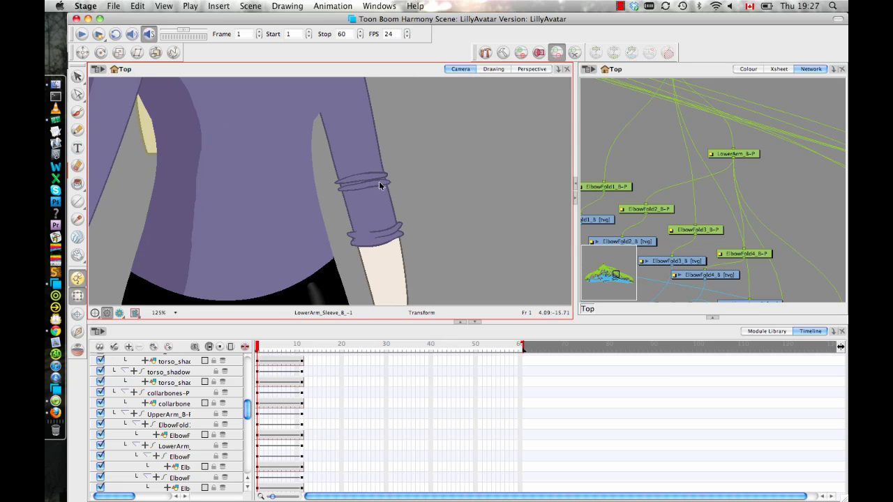
click(357, 189)
click(452, 167)
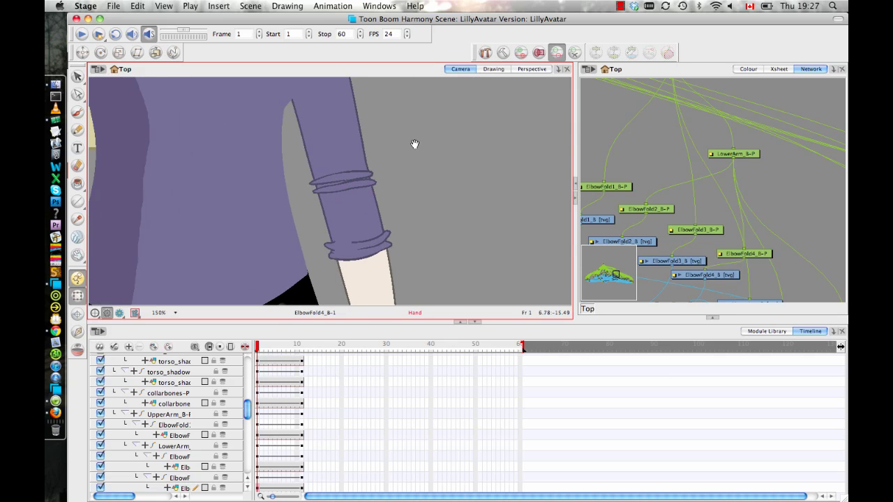
drag(415, 144, 372, 145)
key(1)
key(1)
key(1)
drag(351, 177, 330, 224)
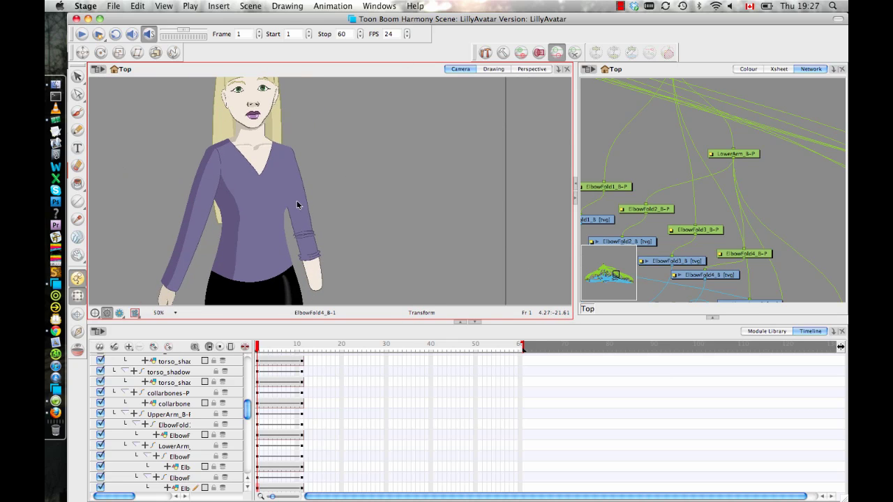
- Open the upper arm drawing in the Drawing view and show its Line Art layer
click(305, 203)
click(494, 68)
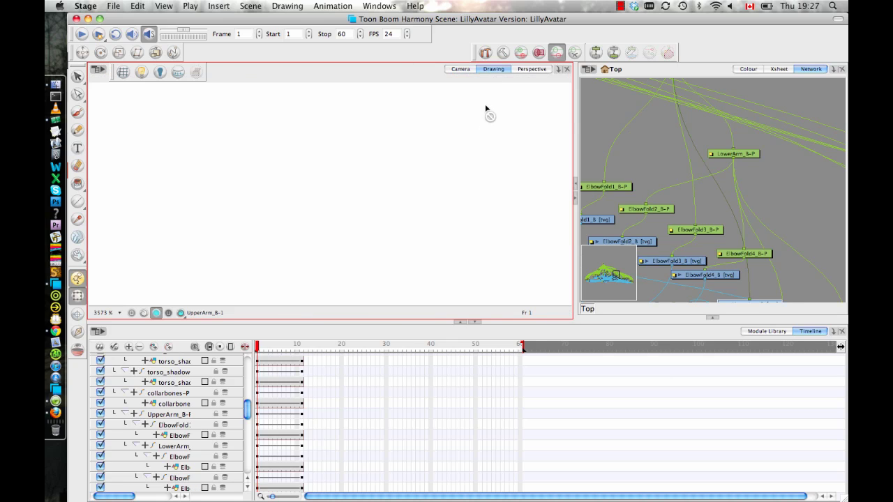
click(143, 312)
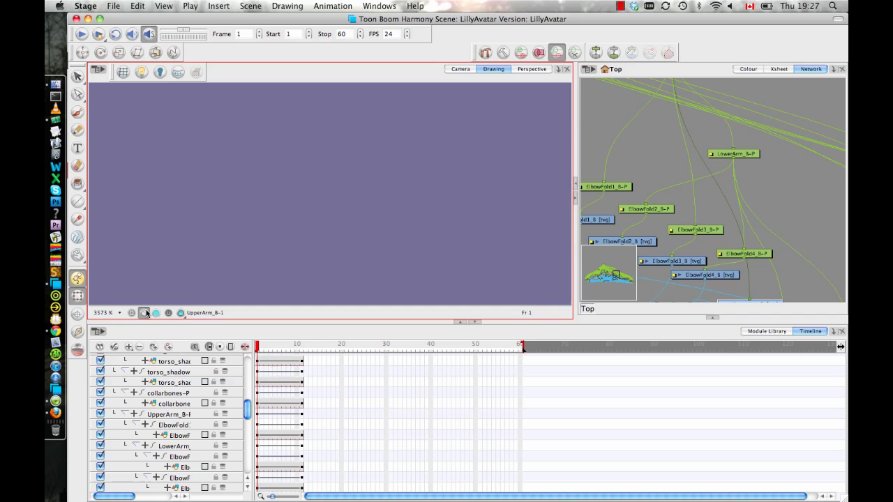
click(180, 312)
- Bring the whole upper arm shape into view and enlarge the Drawing view by shrinking the timeline area
mouse_move(138, 233)
mouse_down()
mouse_move(263, 156)
mouse_move(284, 220)
mouse_up()
key(1)
key(1)
key(1)
key(1)
key(1)
key(1)
key(1)
key(1)
scroll(310, 165, down, 3)
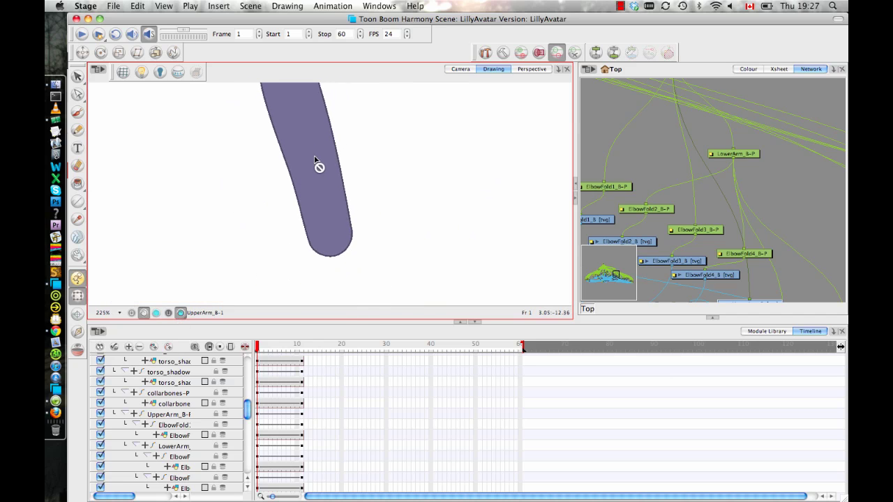
drag(317, 166, 297, 261)
drag(314, 216, 329, 202)
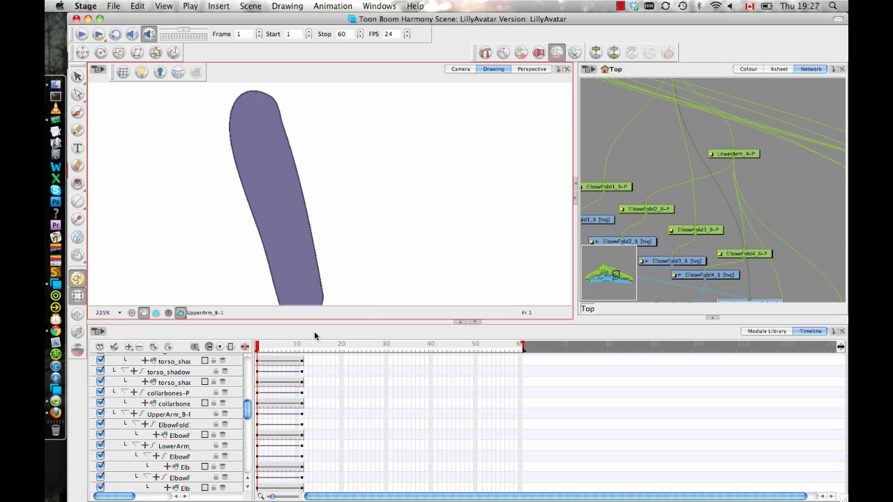
drag(317, 321, 319, 410)
scroll(350, 284, down, 1)
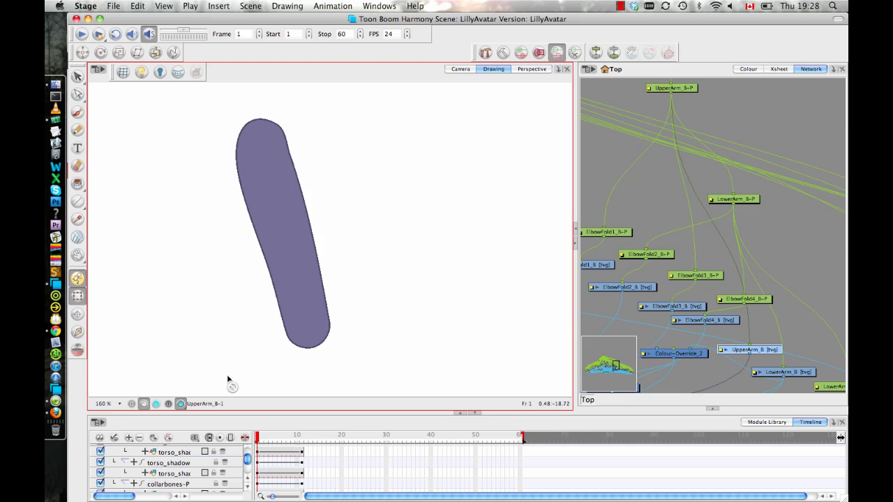
- Examine the upper arm's outline and fill closely, from the shoulder end down along the arm
key(space)
drag(317, 257, 340, 252)
key(2)
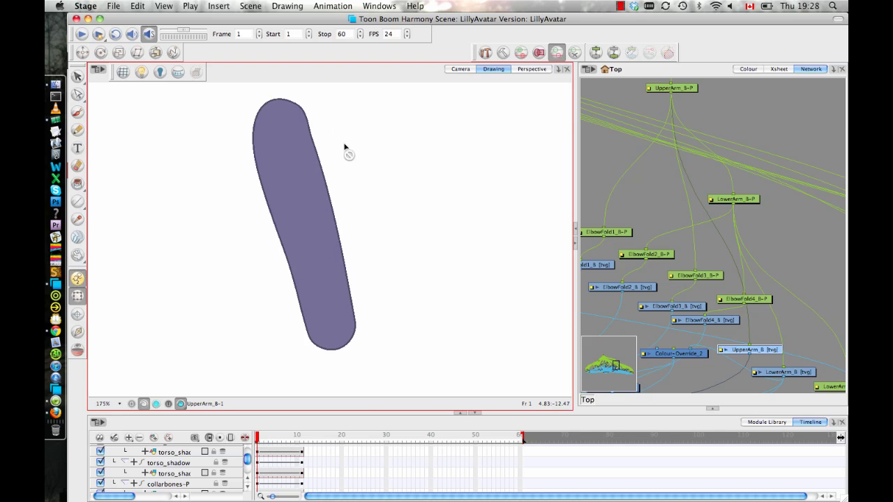
key(2)
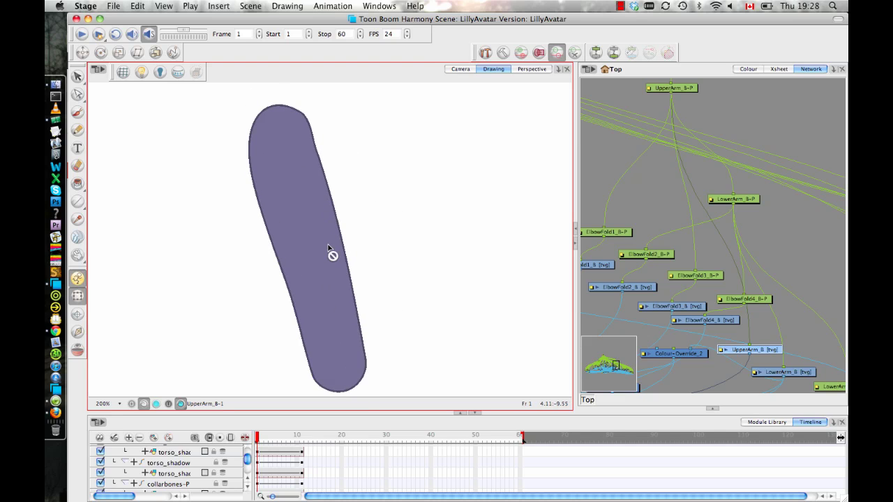
scroll(337, 230, up, 3)
key(2)
key(space)
drag(333, 138, 358, 321)
key(2)
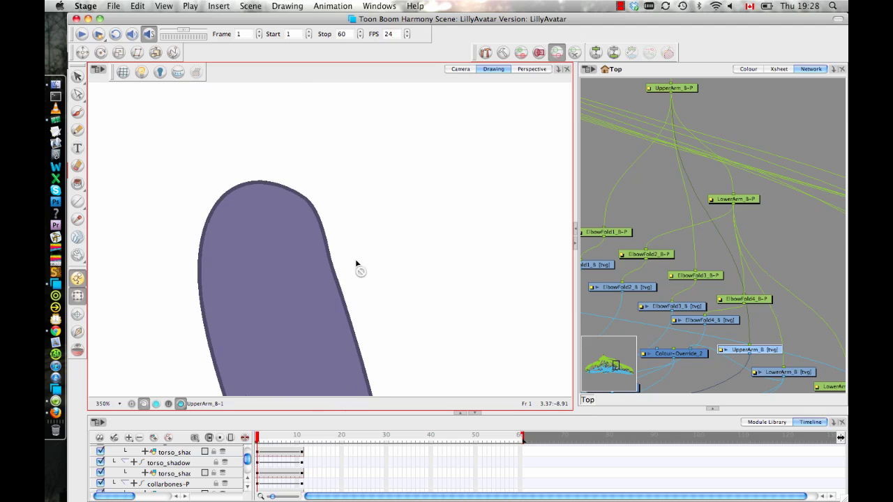
key(2)
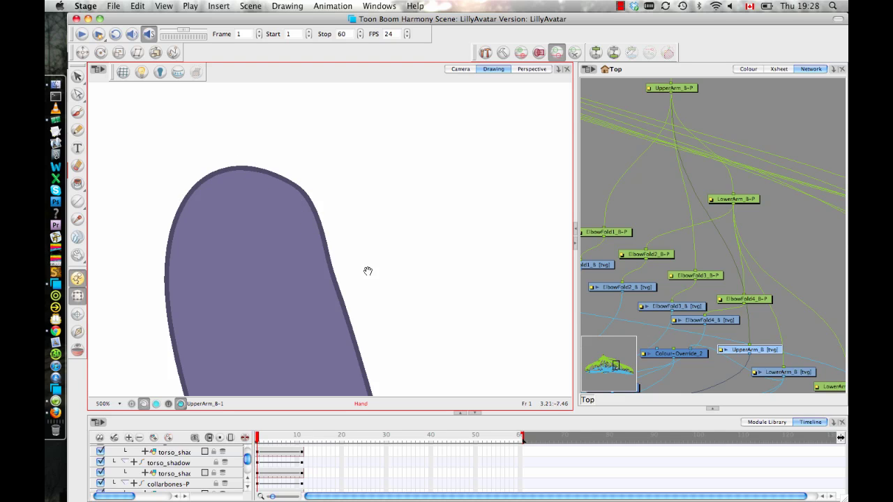
mouse_move(367, 269)
mouse_down()
mouse_move(389, 225)
mouse_move(388, 242)
mouse_move(351, 243)
mouse_move(361, 194)
mouse_move(345, 177)
mouse_up()
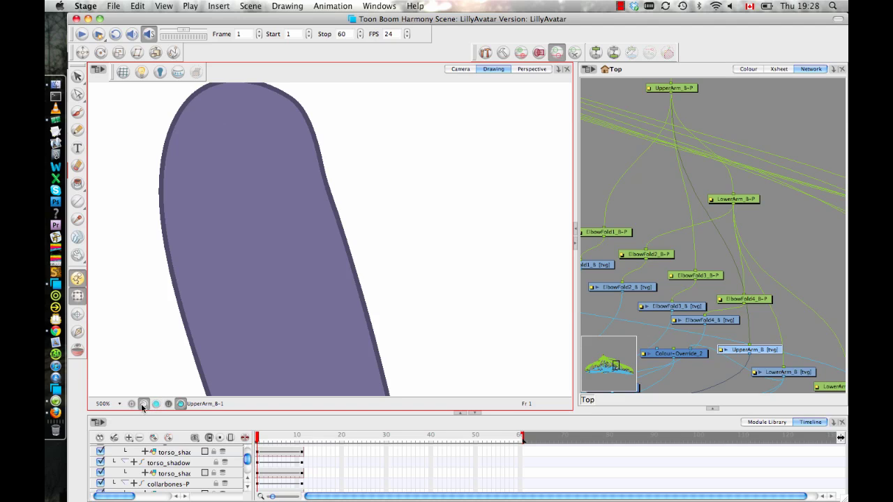
drag(327, 259, 355, 192)
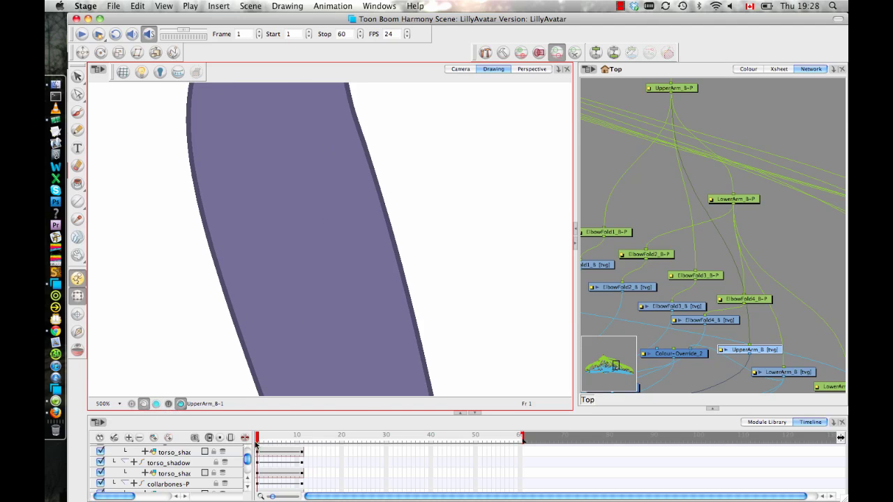
- Enlarge the Drawing view slightly and choose Line Art as the upper arm's active art layer
drag(256, 416, 147, 421)
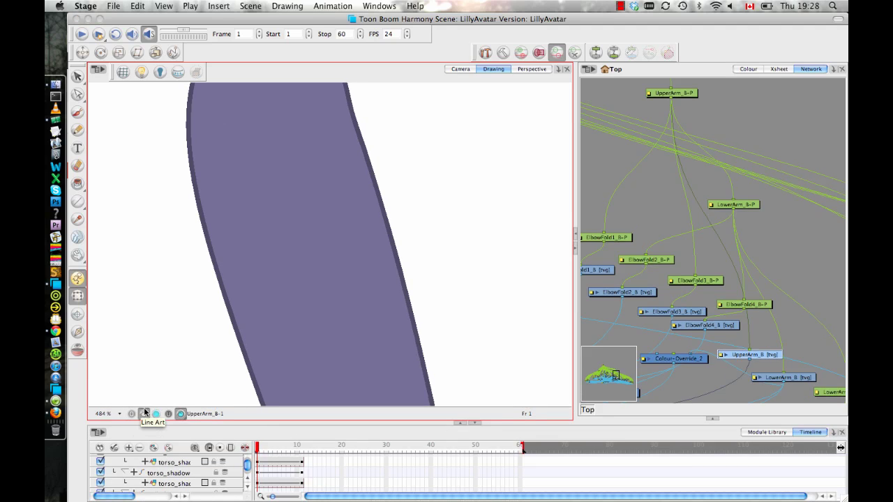
click(144, 413)
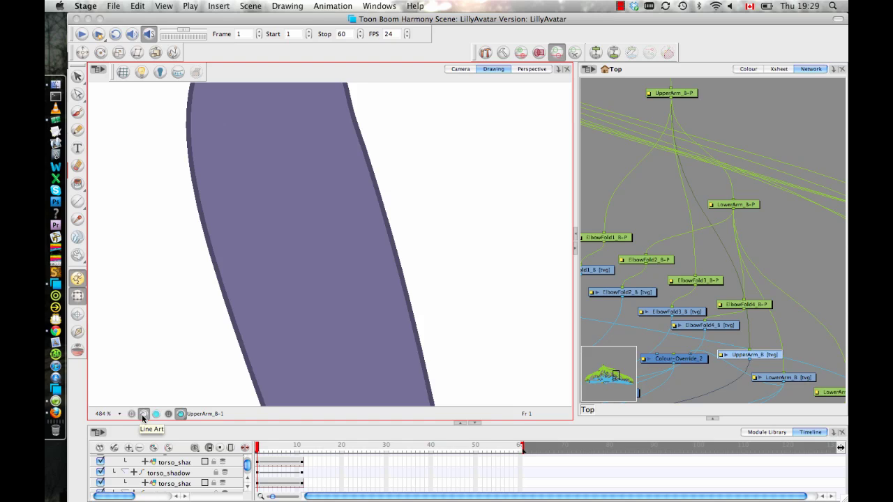
click(143, 414)
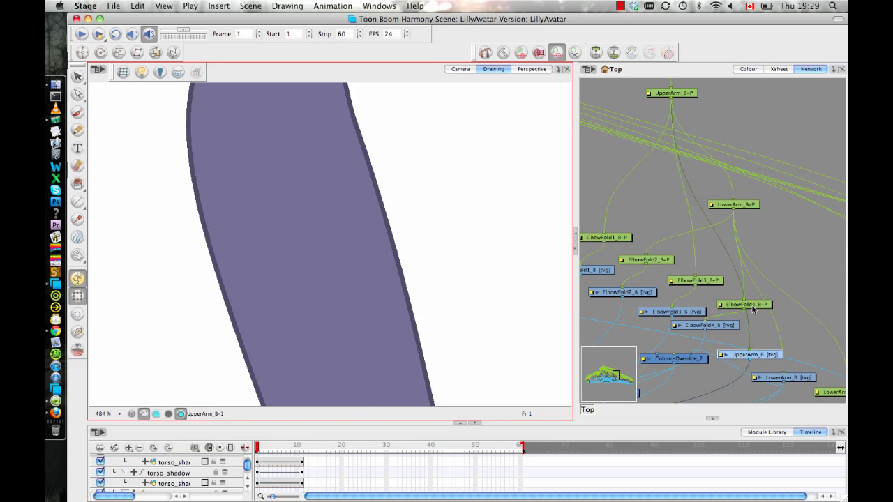
- Widen the node network area and bring the upper arm and lower-arm sleeve nodes into view
drag(713, 331, 790, 85)
drag(749, 194, 748, 212)
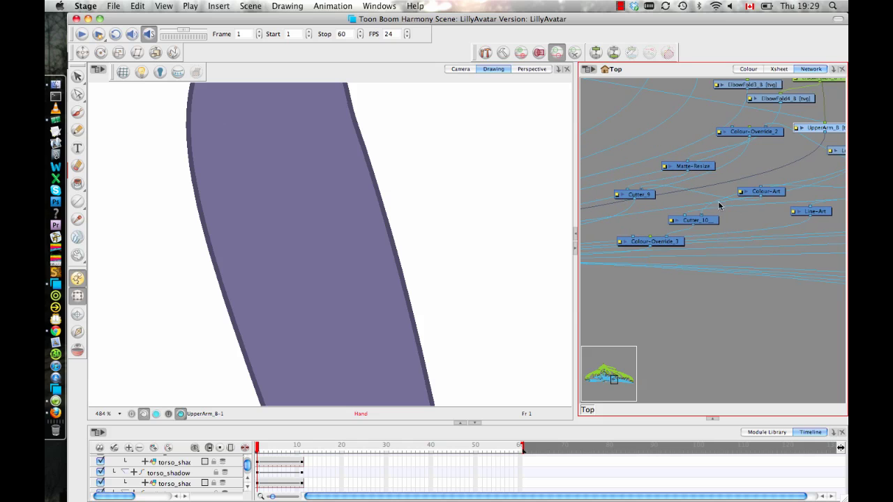
drag(575, 148, 454, 144)
drag(826, 167, 713, 200)
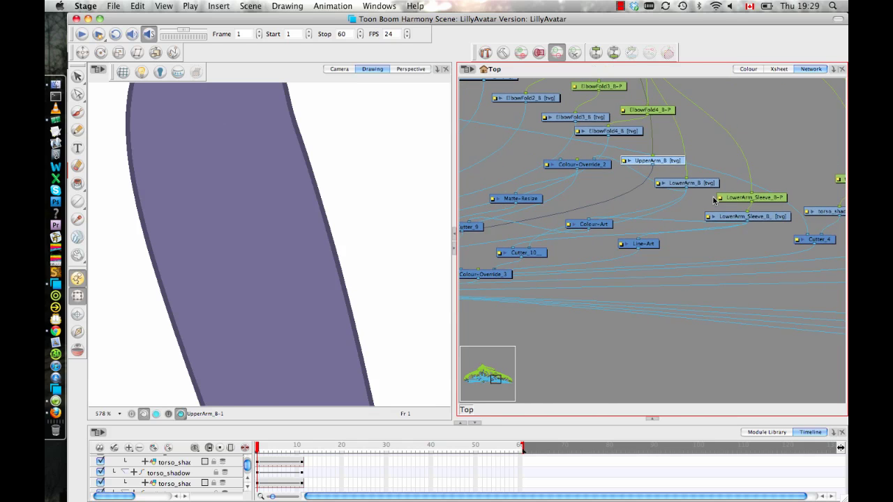
- Return to the Camera view and select the lower-arm sleeve on the character to locate its node
click(339, 69)
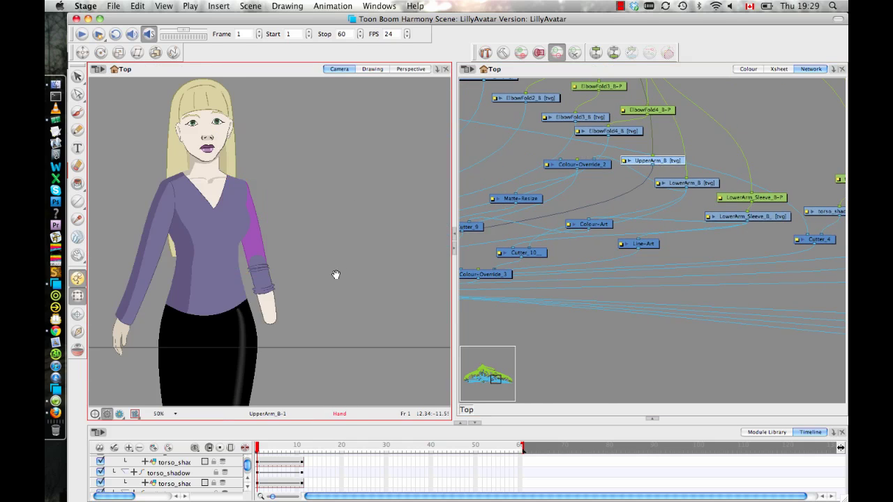
scroll(301, 188, up, 2)
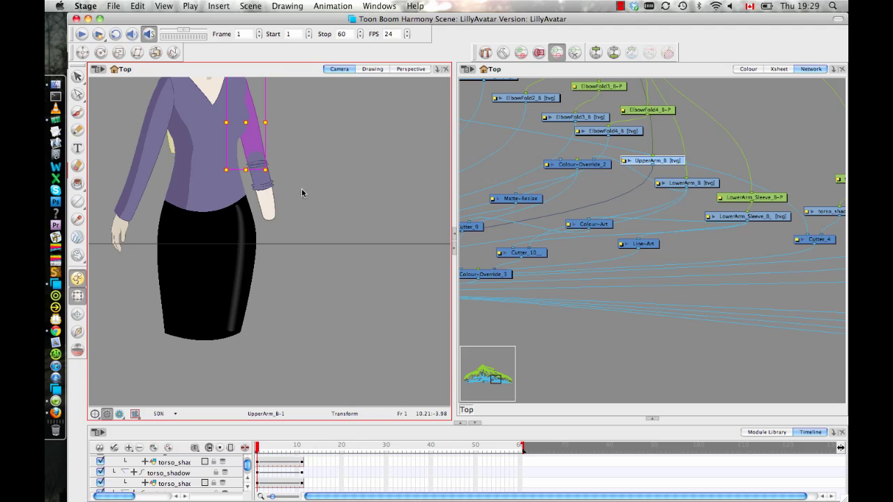
click(259, 175)
drag(804, 301, 841, 279)
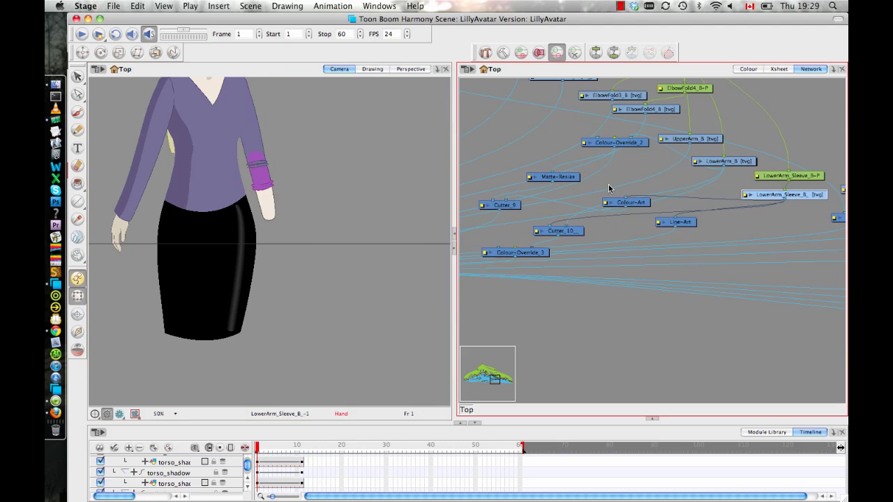
- Reposition the Colour-Art and Line-Art nodes beneath the arm drawings in the network
drag(684, 225, 691, 235)
drag(640, 206, 648, 220)
scroll(647, 254, up, 3)
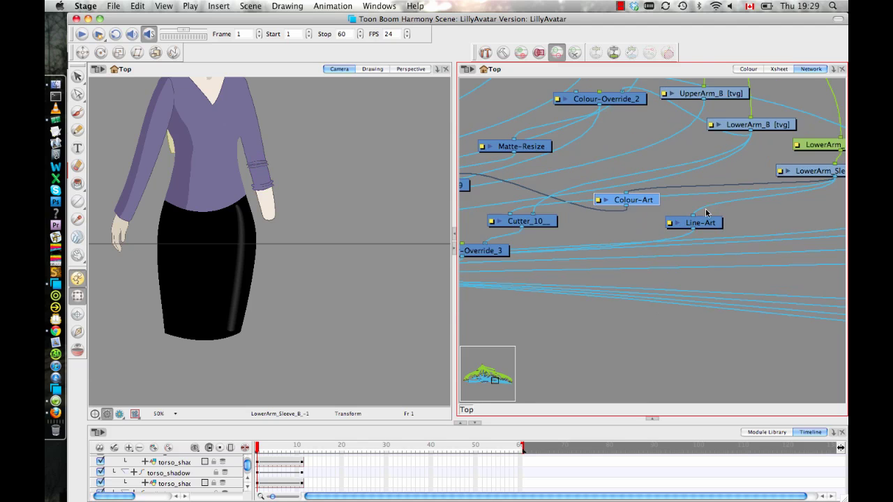
drag(707, 224, 706, 238)
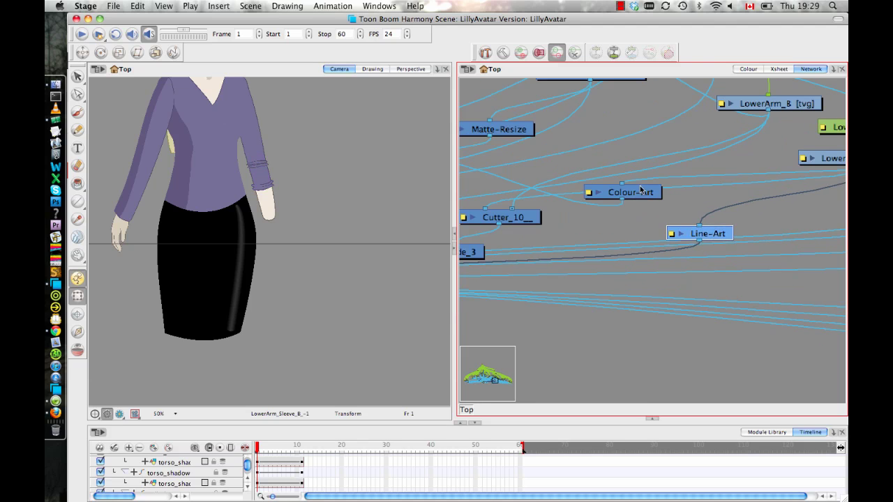
drag(630, 194, 648, 177)
drag(723, 240, 704, 222)
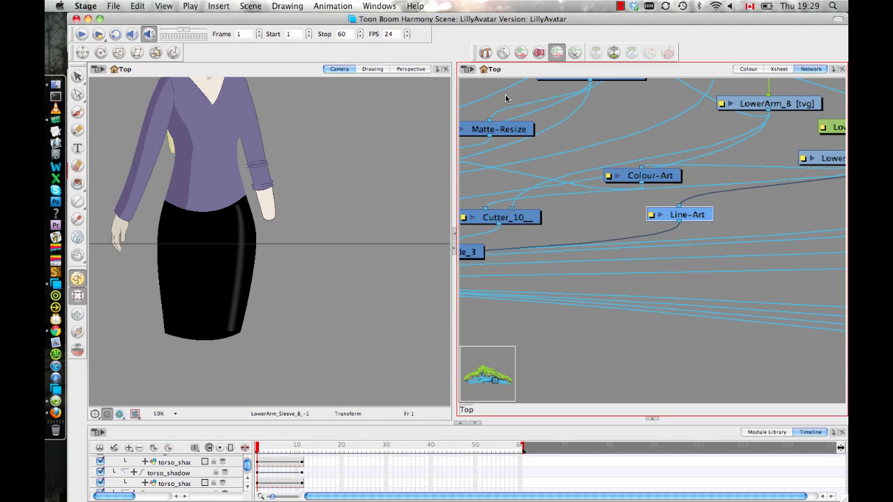
- Select the upper arm on the character and show its drawing in the Drawing view down to the elbow end
click(252, 134)
click(372, 68)
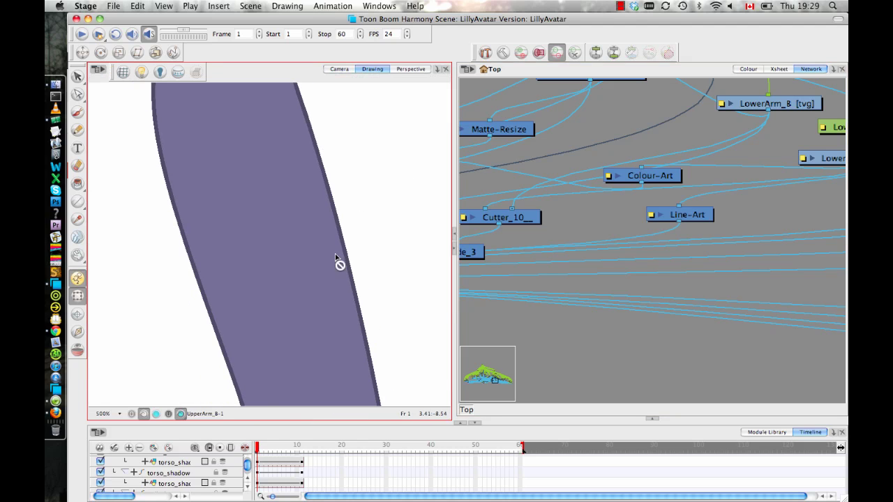
key(1)
key(1)
key(1)
drag(317, 319, 314, 259)
key(1)
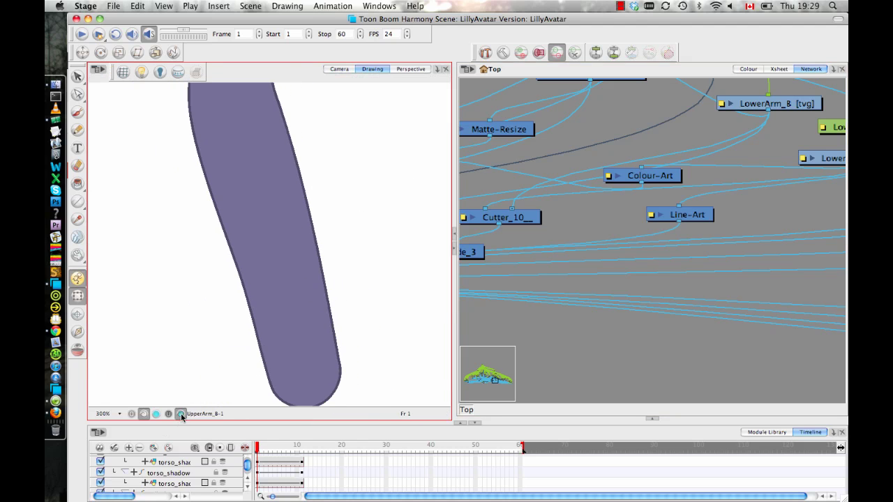
- Switch the upper arm drawing to the Colour Art layer and back to Line Art to compare them
click(156, 414)
click(144, 413)
key(space)
scroll(362, 196, down, 1)
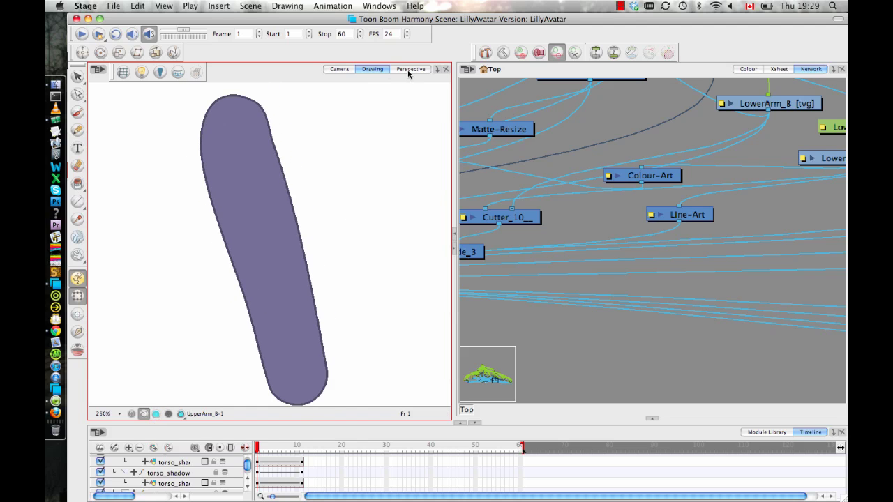
- Select the lower arm on the character and inspect its drawing in the Drawing view, ending back in the Camera view
click(338, 69)
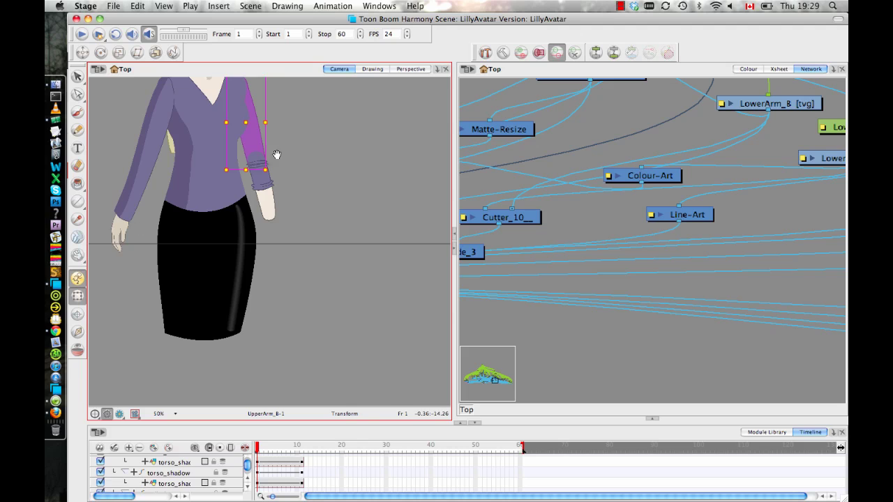
drag(277, 154, 282, 183)
key(2)
key(2)
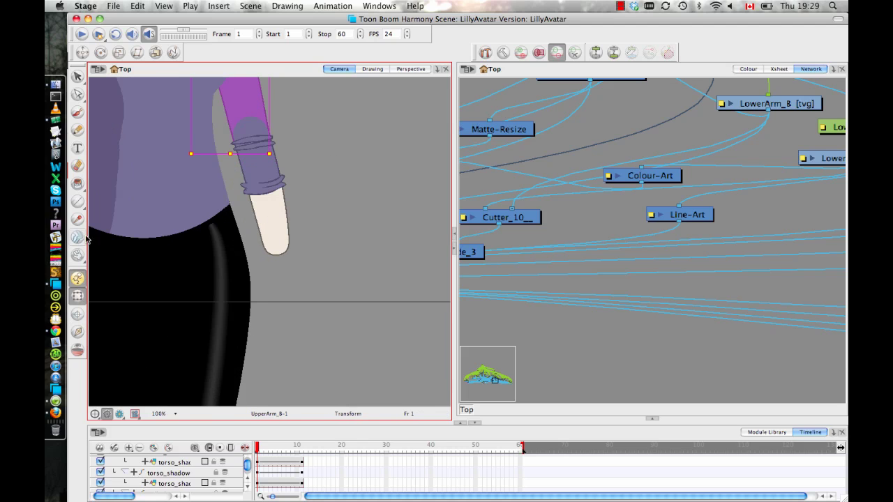
click(275, 230)
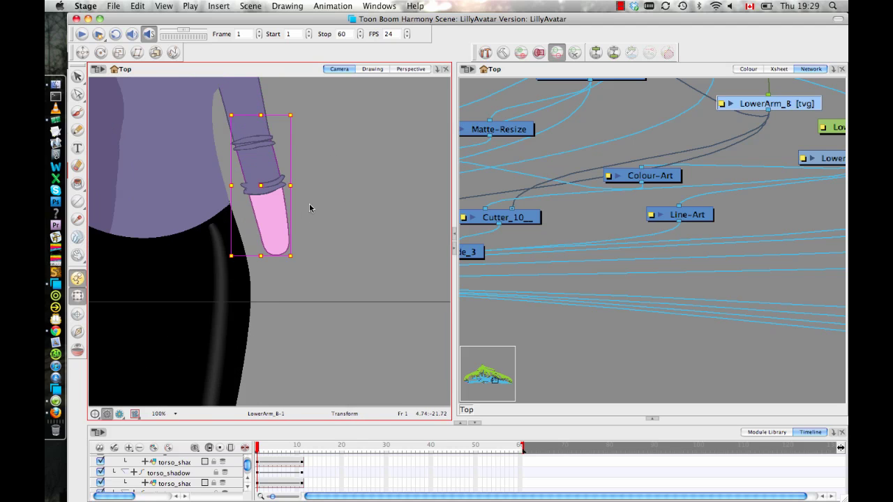
click(373, 69)
mouse_move(390, 165)
mouse_down()
mouse_move(294, 93)
mouse_move(301, 195)
mouse_up()
click(349, 70)
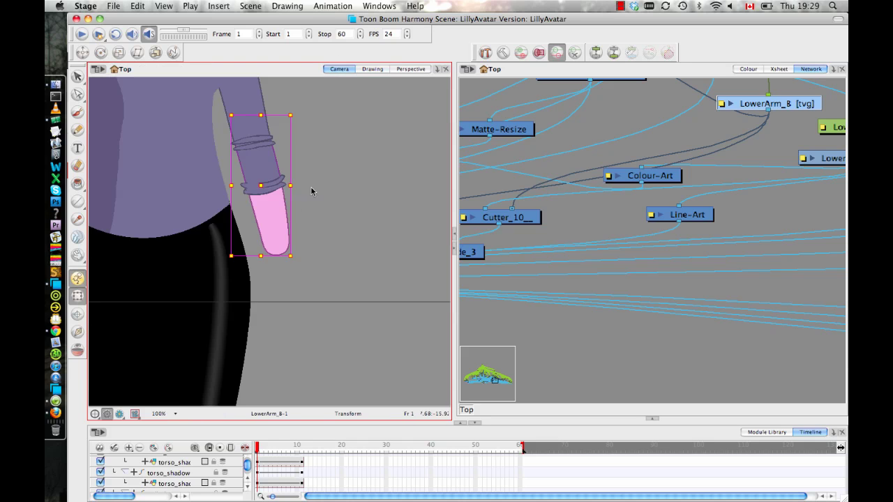
- Select the lower-arm sleeve, the upper arm and the lower arm in turn to identify each separate piece
drag(266, 132, 274, 159)
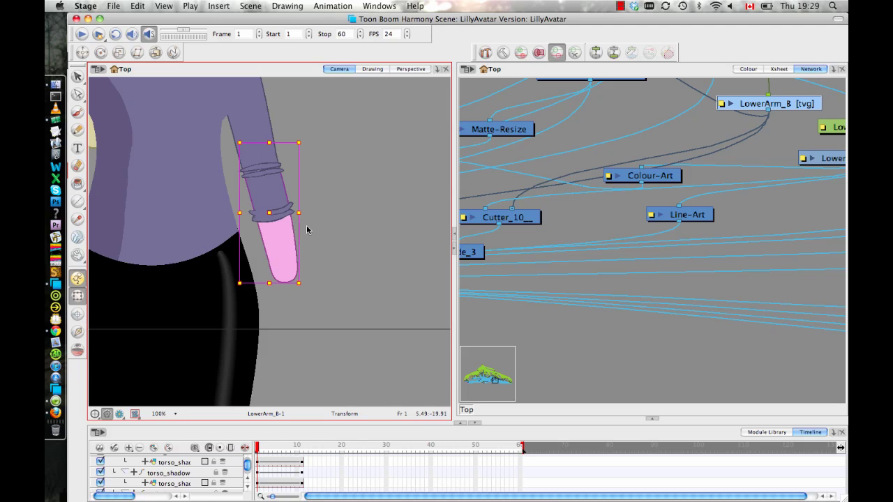
click(295, 208)
click(338, 270)
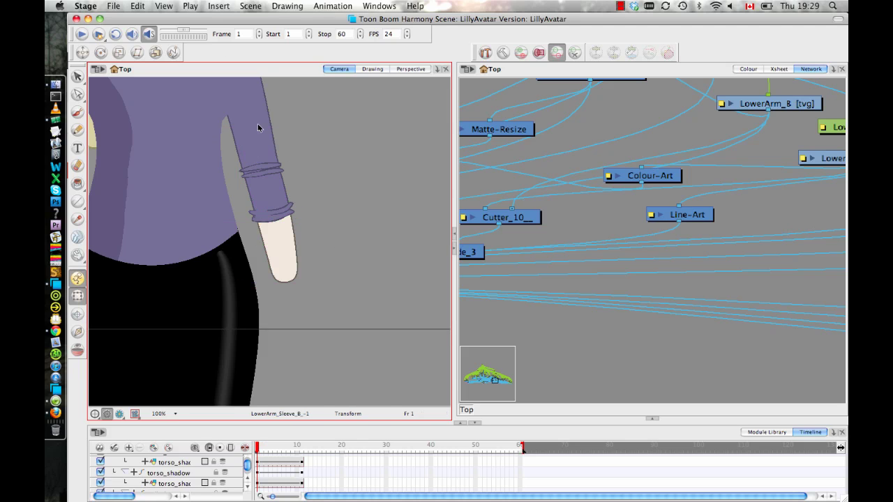
click(257, 127)
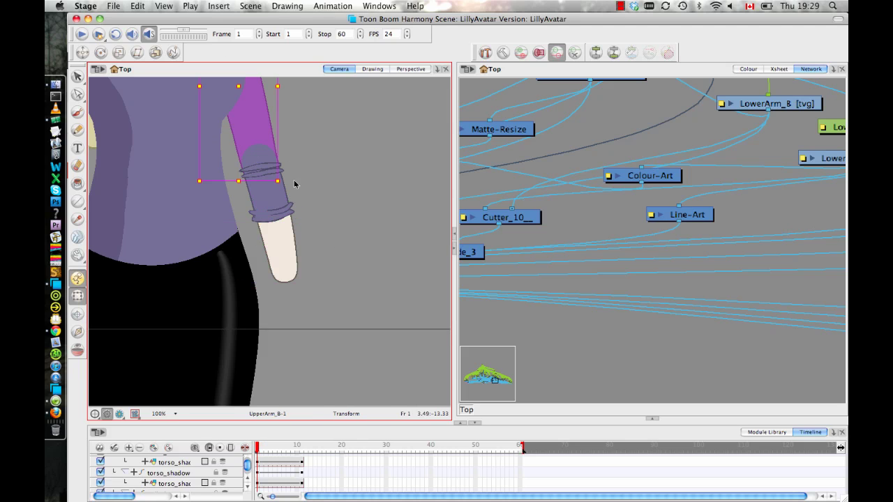
click(288, 259)
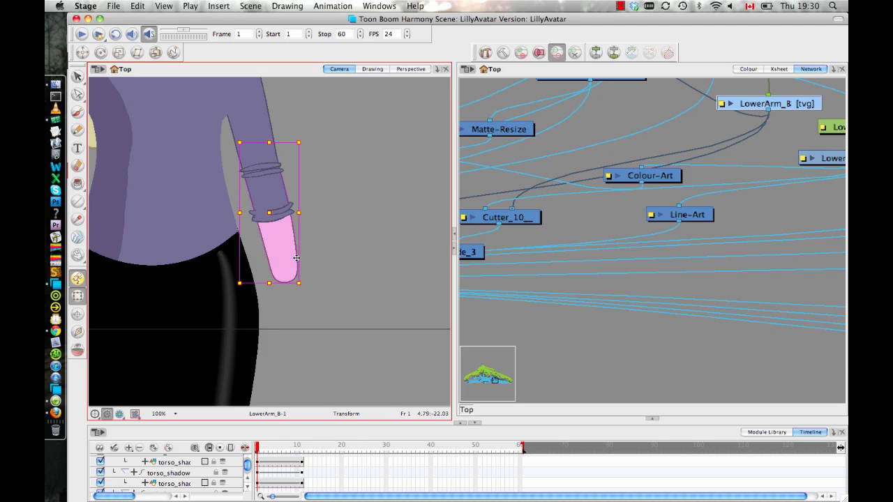
- Nudge the lower-arm sleeve slightly off the arm, move it back into place and deselect it
click(281, 217)
mouse_move(275, 214)
mouse_down()
mouse_move(272, 187)
mouse_move(276, 213)
mouse_up()
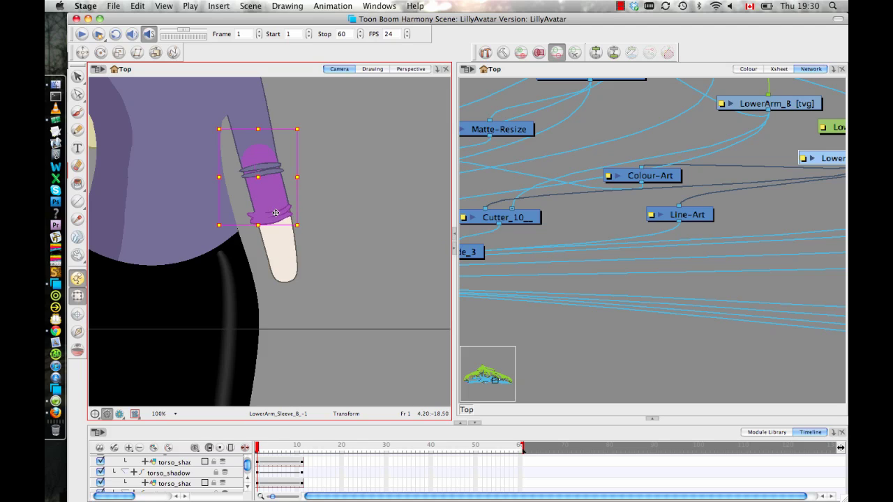
click(310, 225)
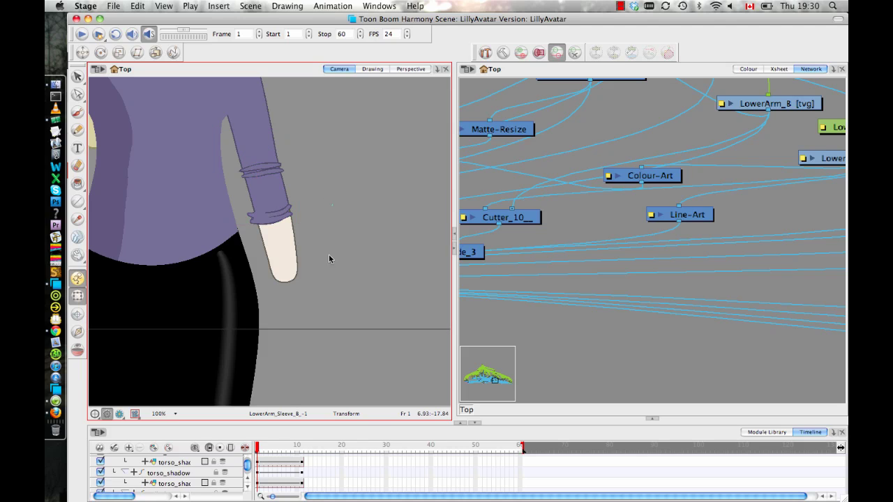
click(272, 221)
drag(273, 218, 276, 215)
drag(342, 196, 327, 255)
click(388, 214)
- Examine the lower arm and the sleeve cuff up close, selecting first the arm and the sleeve after it
drag(313, 159, 304, 131)
key(2)
key(2)
key(2)
key(2)
key(2)
key(2)
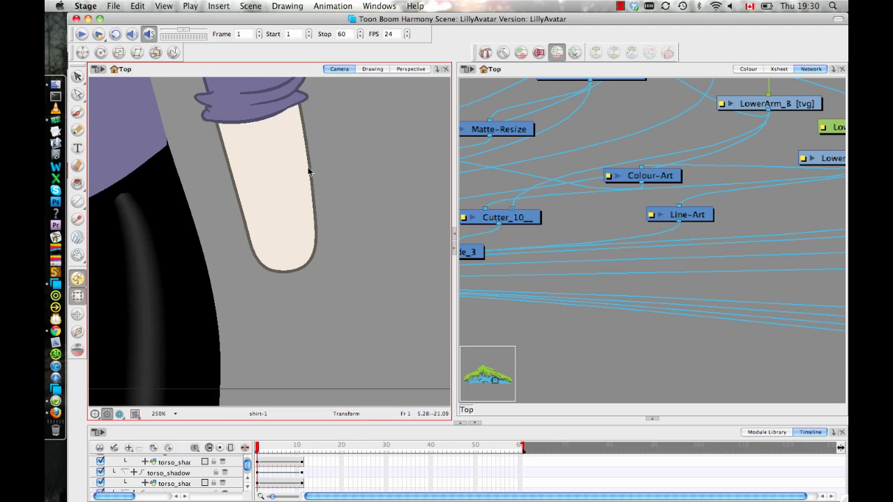
click(307, 245)
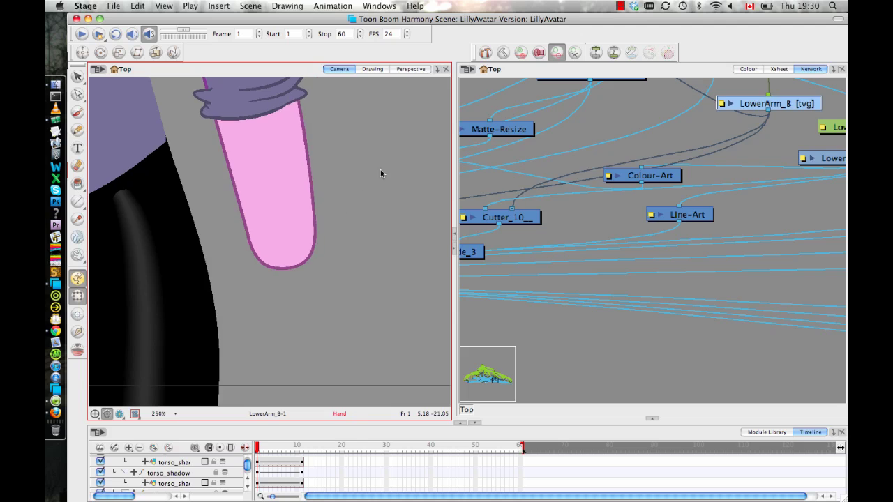
drag(283, 133, 282, 203)
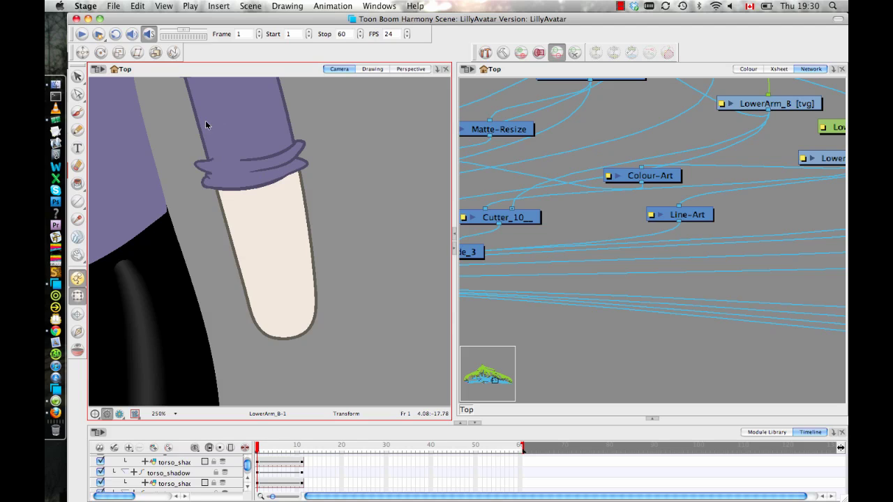
drag(259, 179, 267, 199)
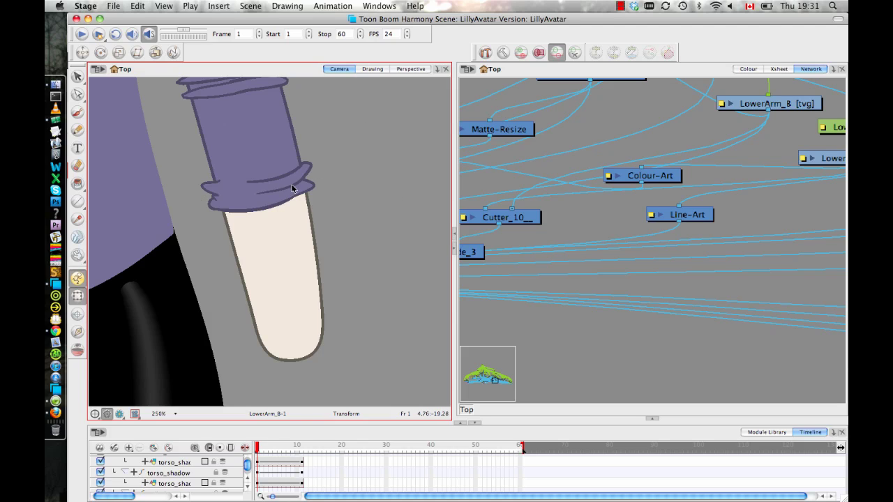
click(293, 188)
click(373, 127)
- Examine how the sleeve overlaps the elbow by selecting the upper arm and the lower arm on the character
drag(312, 109, 341, 189)
key(1)
key(1)
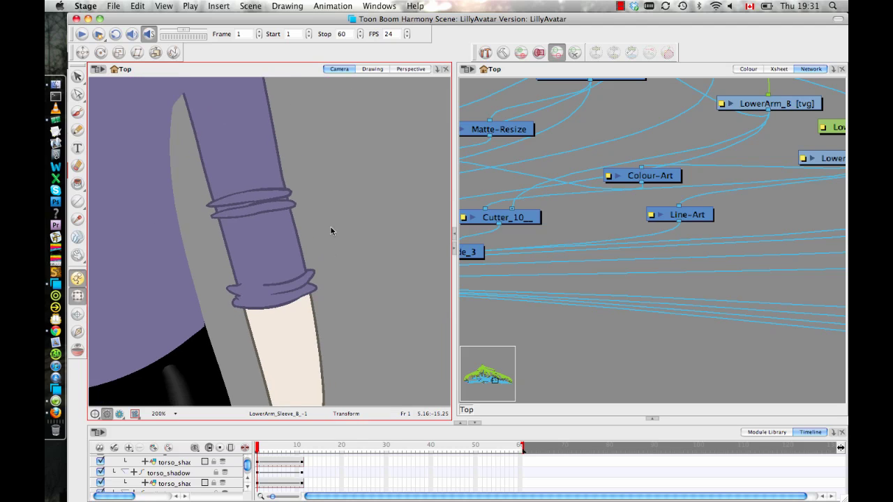
drag(319, 240, 335, 214)
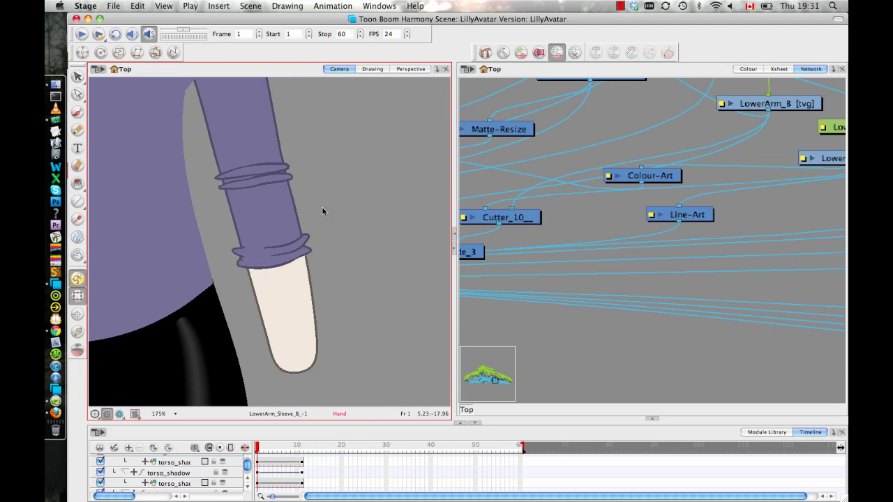
key(space)
key(space)
click(255, 149)
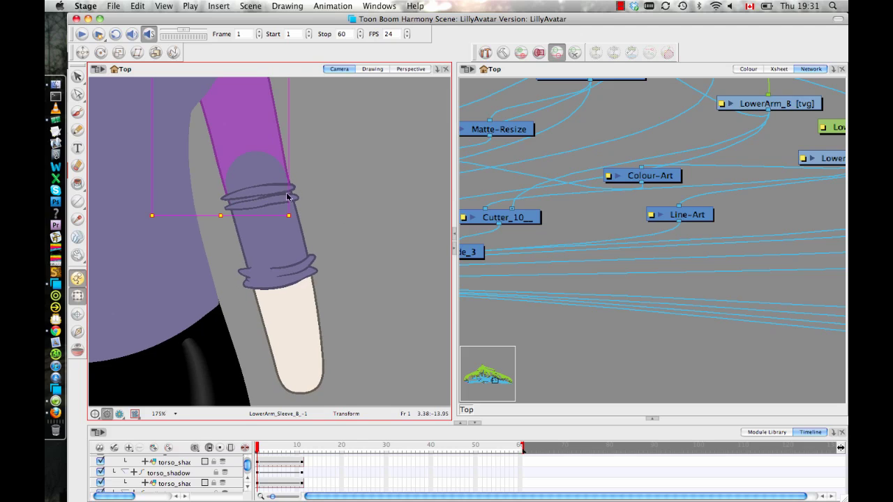
click(301, 360)
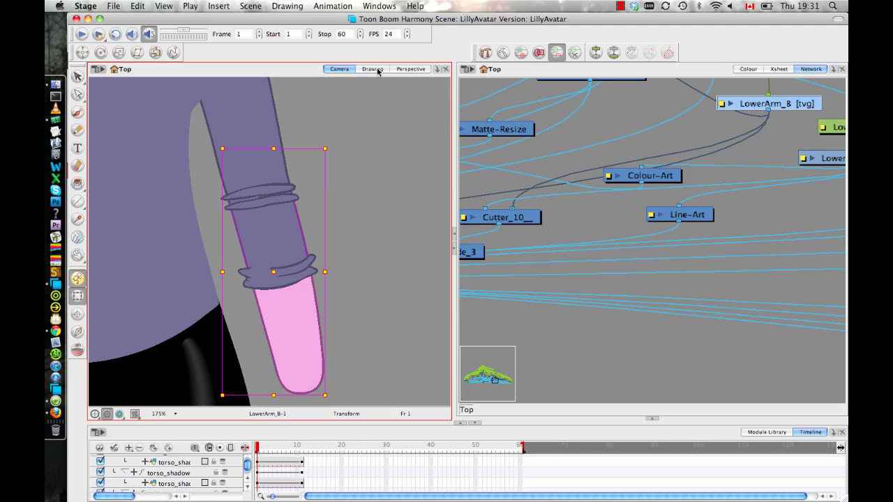
- Move the lower-arm sleeve off the arm into the empty space beside the character and deselect it
click(296, 285)
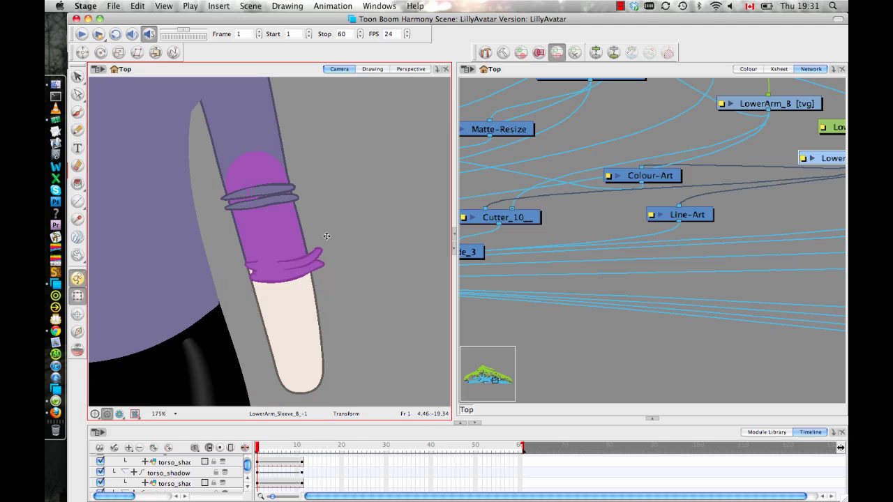
drag(326, 237, 447, 189)
click(295, 115)
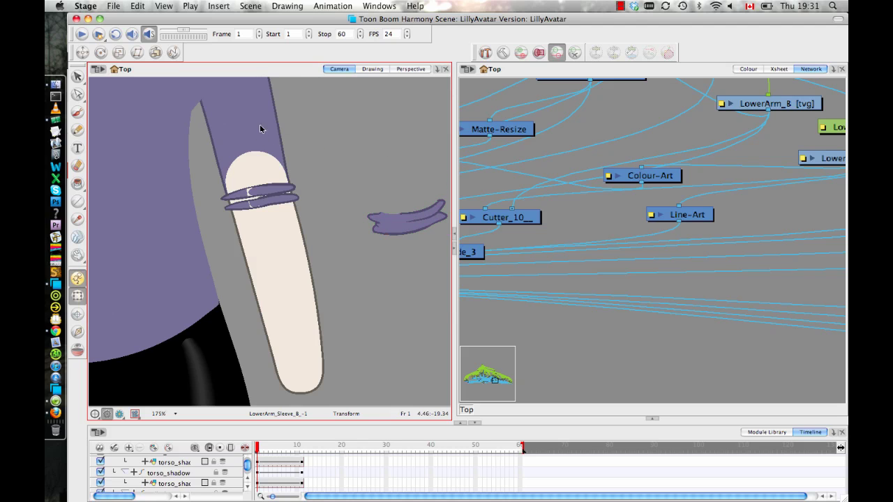
- Try to rotate the lower-arm drawing upward on its own and undo the change
click(259, 128)
click(305, 278)
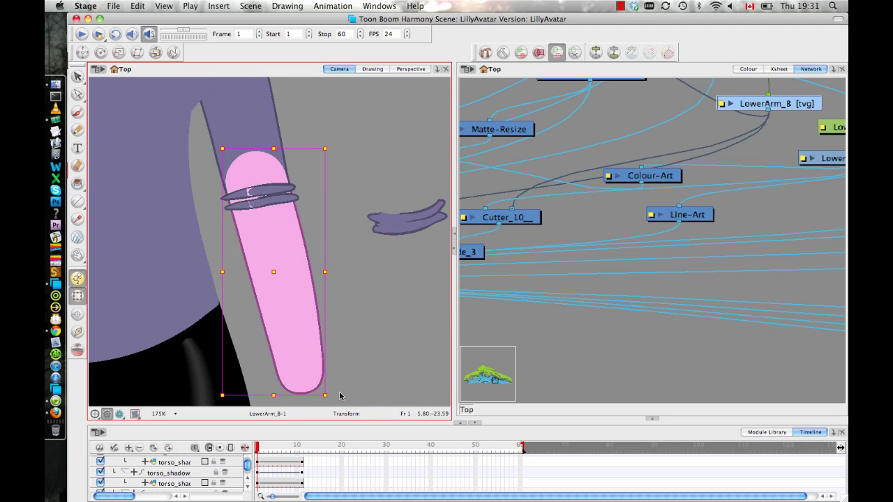
drag(334, 395, 355, 235)
key(ctrl+z)
- Select the lower arm's parent peg, rotate the forearm and sleeve up to nearly horizontal, and examine the exposed elbow joint
key(b)
drag(365, 269, 356, 252)
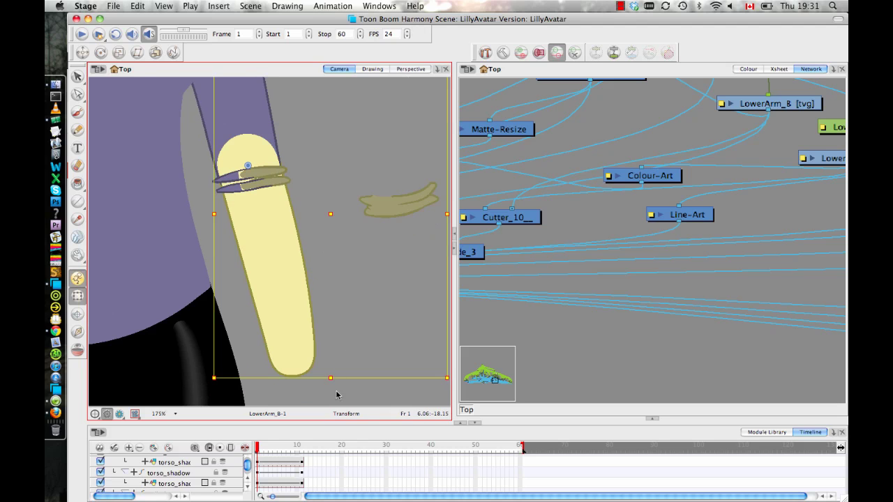
drag(338, 306, 333, 333)
key(1)
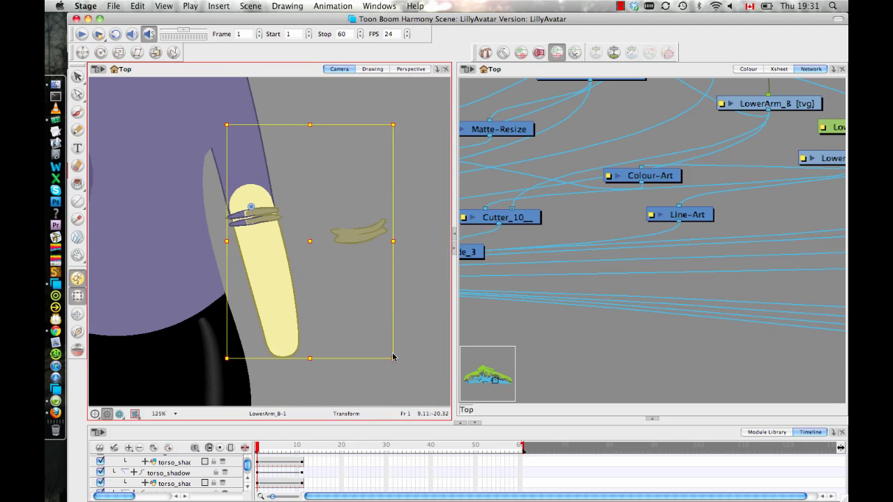
drag(396, 361, 357, 119)
click(325, 295)
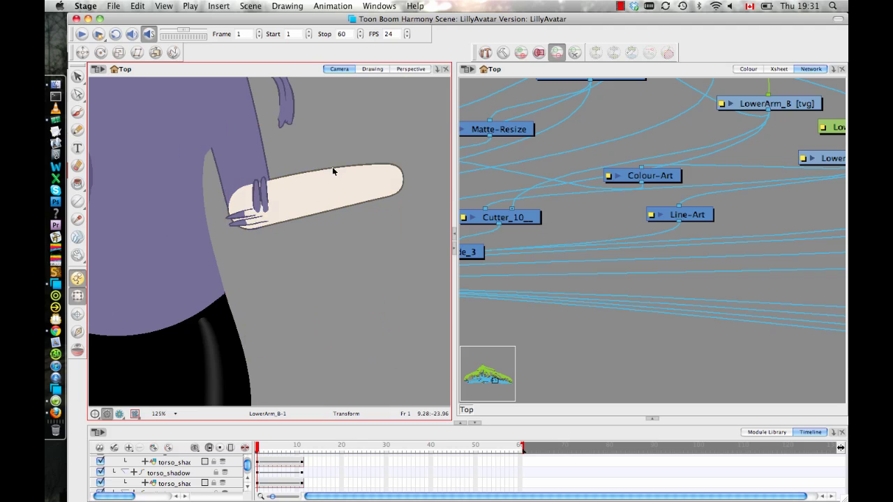
scroll(325, 188, up, 2)
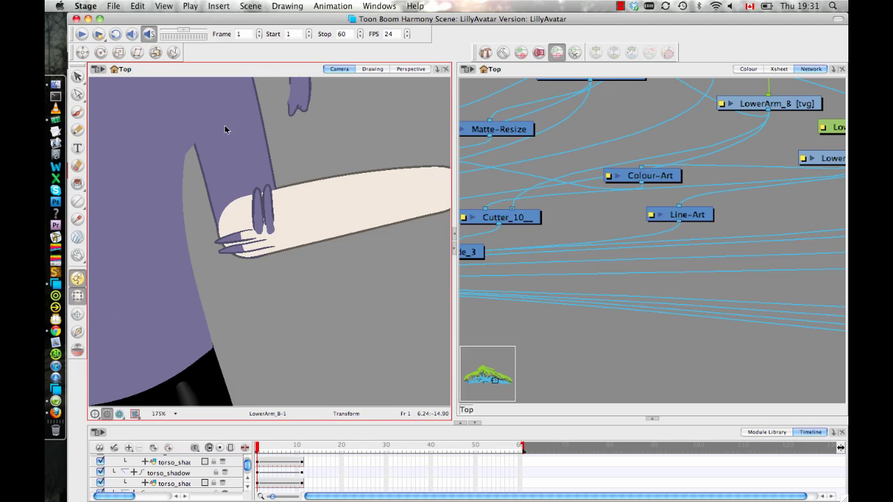
drag(224, 129, 235, 207)
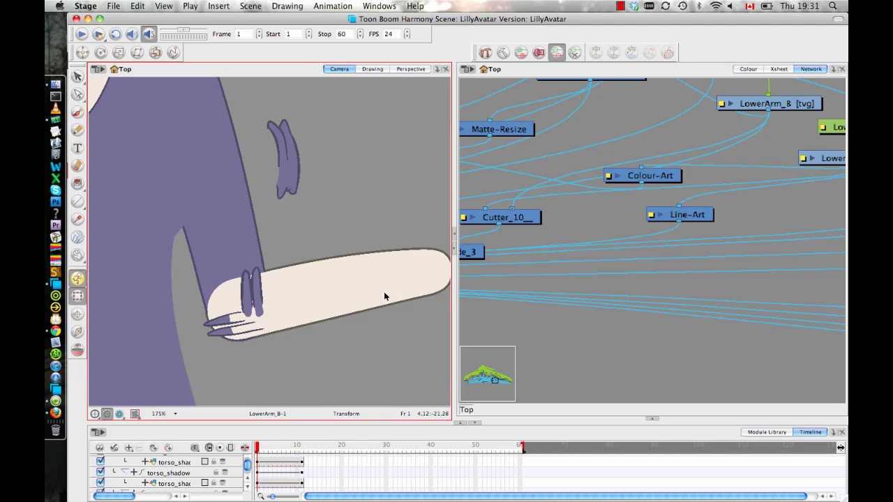
- Undo the forearm rotation and the sleeve move to restore the arm's original pose
key(super+z)
key(super+z)
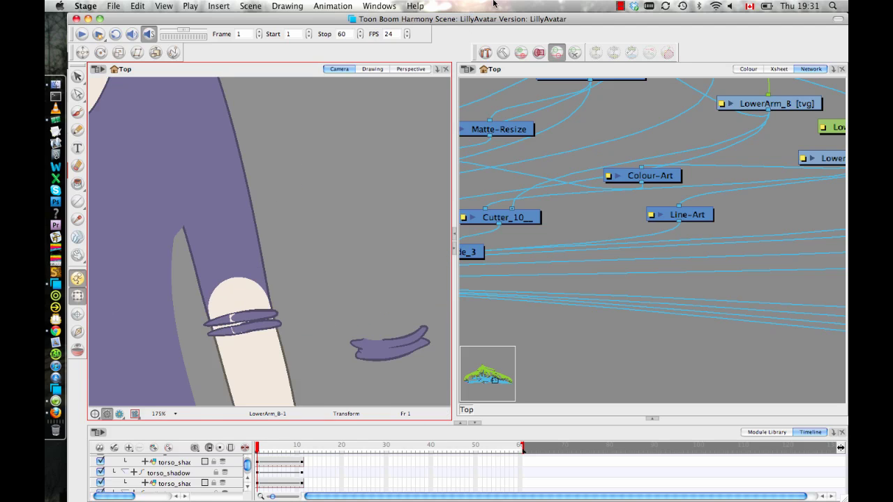
key(super+z)
drag(356, 305, 410, 155)
drag(354, 271, 339, 288)
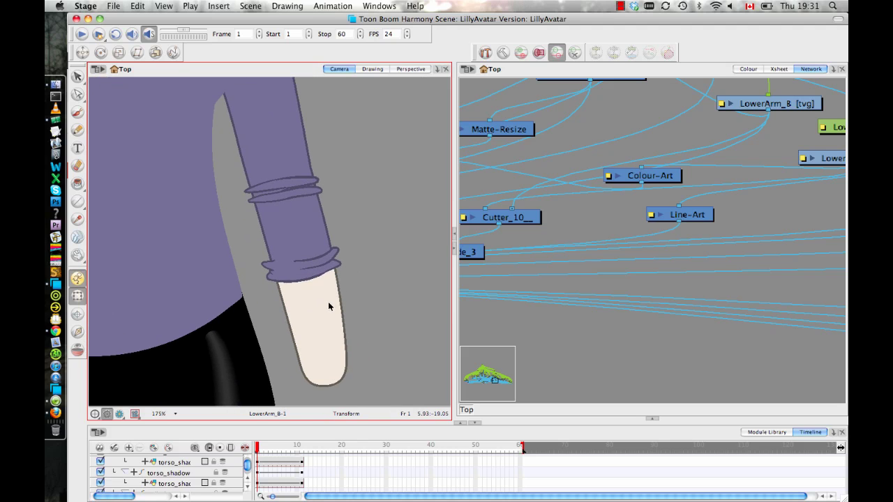
- Compare the lower-arm and upper-arm drawings in the Drawing view, returning to the Camera view after each
click(328, 302)
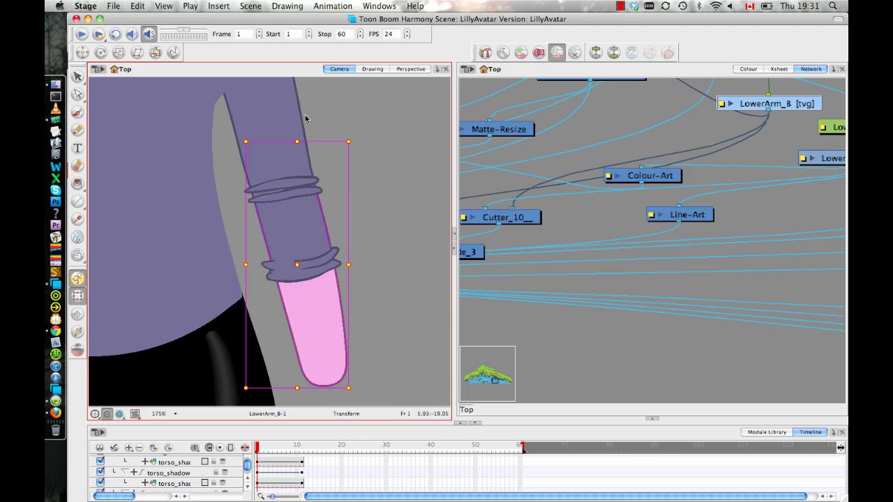
click(372, 69)
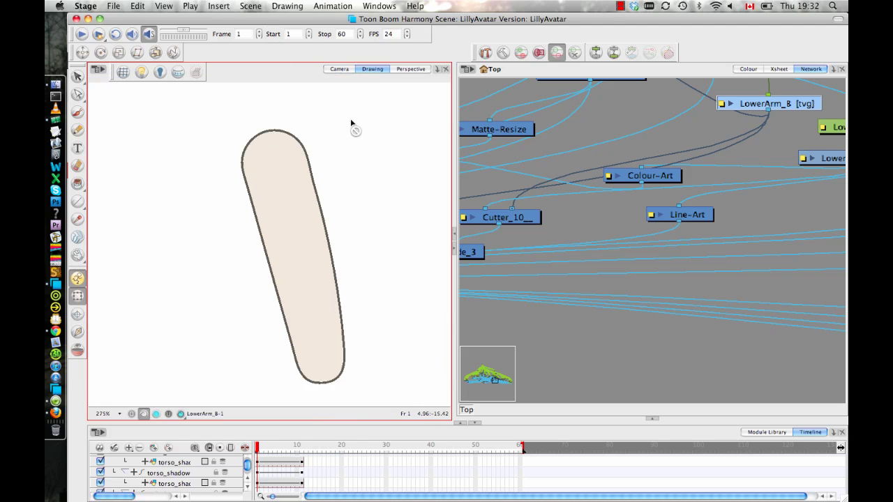
click(340, 69)
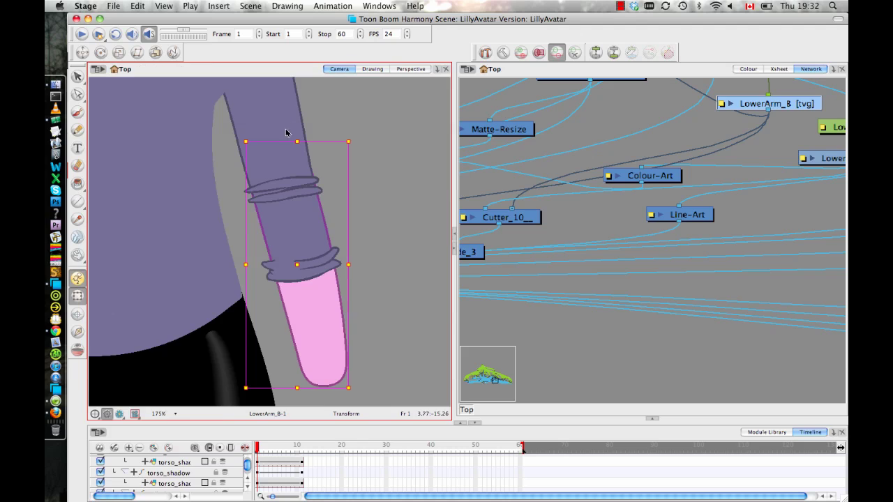
click(372, 69)
drag(312, 198, 314, 352)
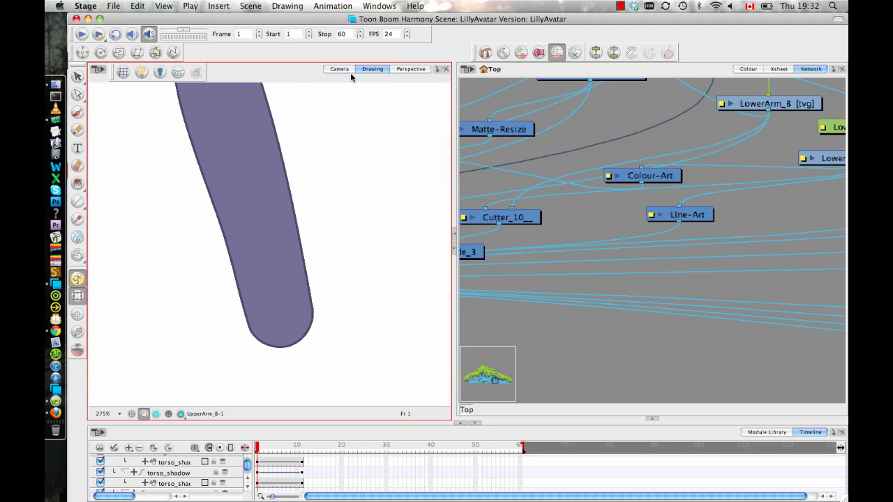
click(340, 69)
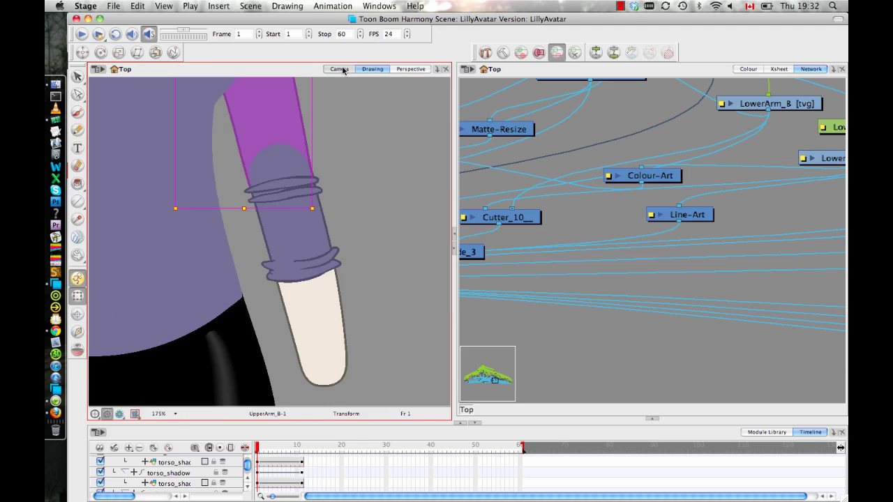
- Try shifting the lower-arm sleeve sideways off the arm, undo the move and deselect the sleeve
click(321, 268)
mouse_move(321, 267)
mouse_down()
mouse_move(391, 241)
mouse_move(403, 247)
mouse_up()
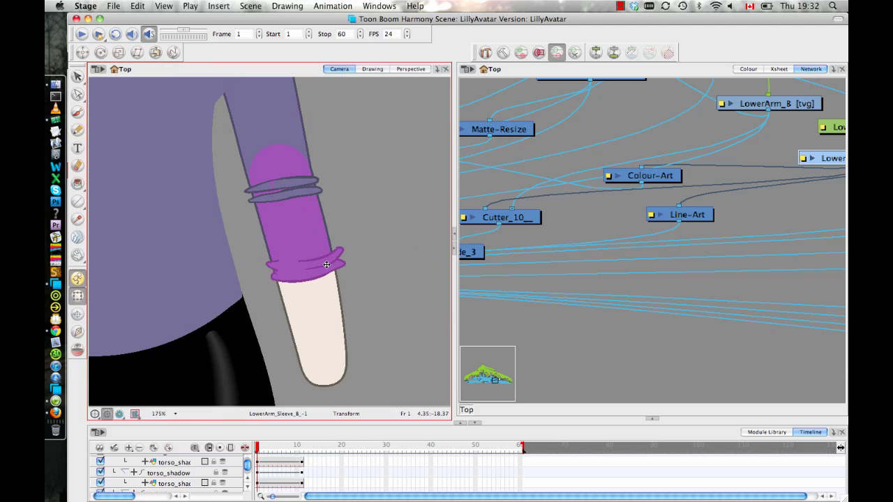
key(super+z)
click(390, 221)
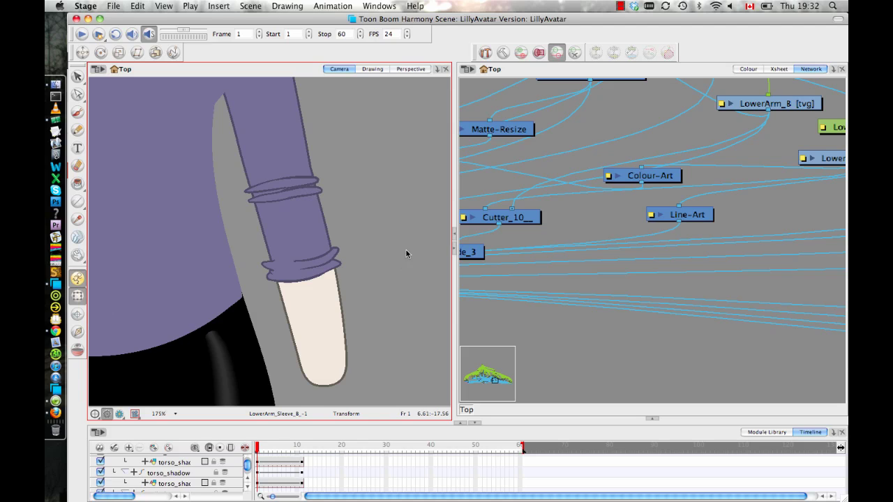
- Open the ElbowFold4_B elbow fold in the Drawing view and examine its Line Art stroke up close
drag(372, 246, 334, 250)
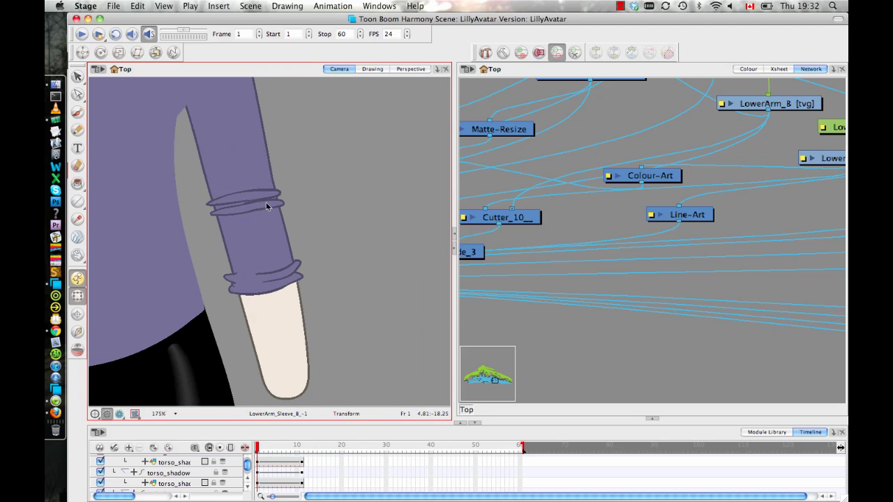
click(266, 204)
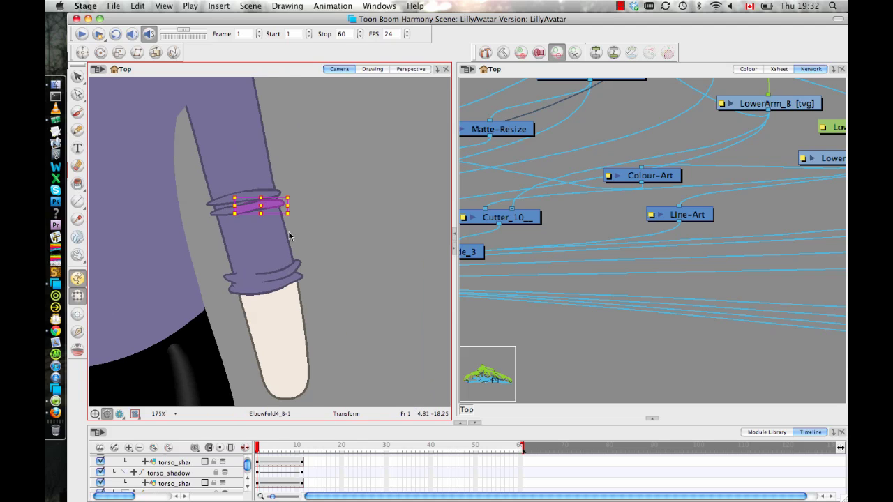
click(372, 69)
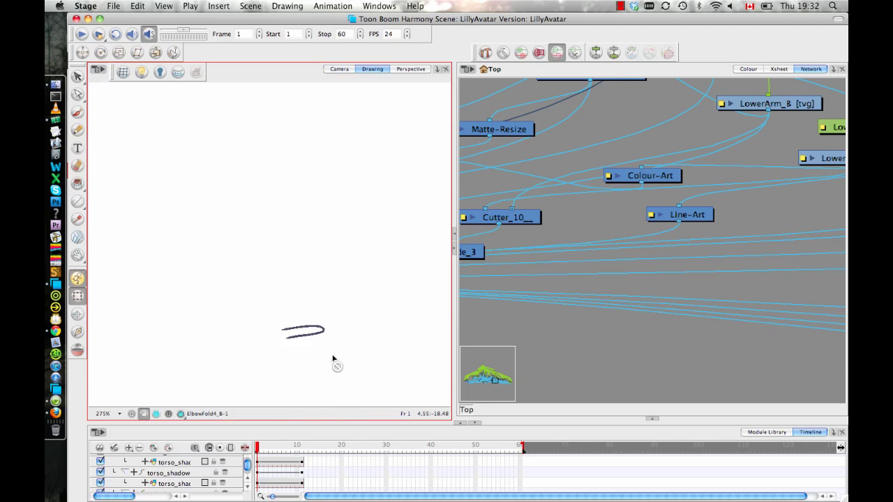
drag(337, 363, 312, 255)
drag(299, 201, 272, 151)
key(2)
key(2)
key(2)
key(2)
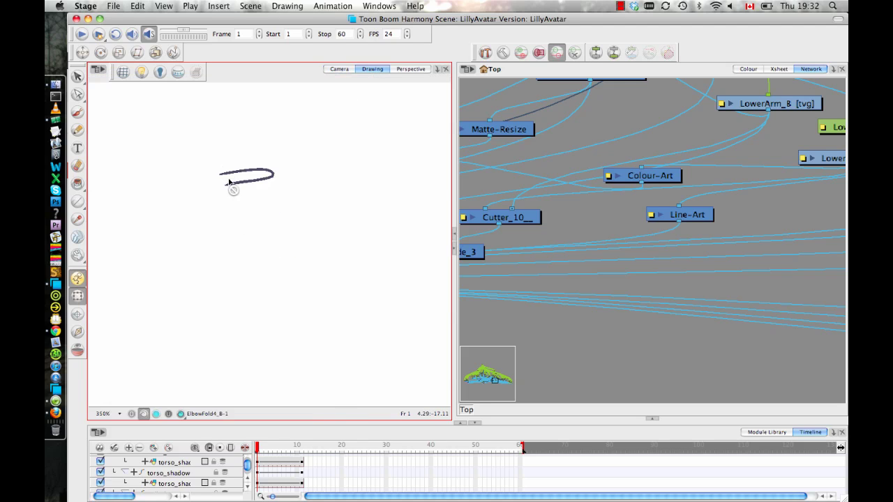
scroll(258, 250, up, 1)
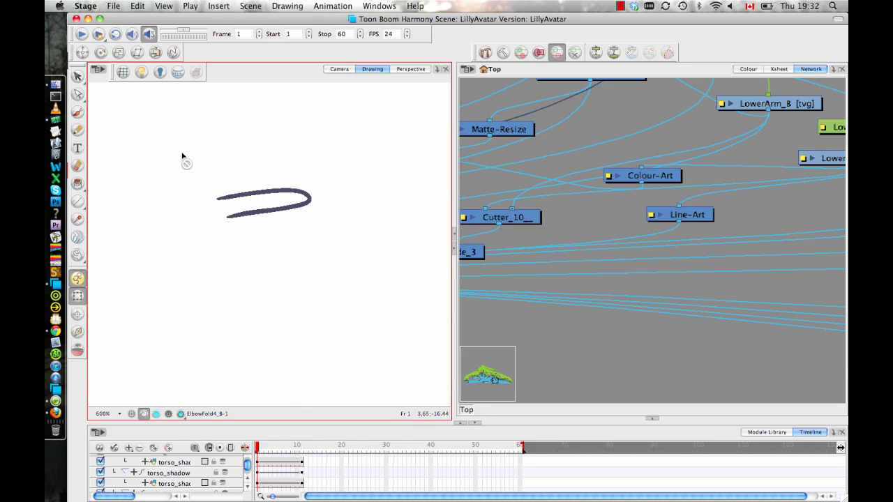
- Compare the elbow fold's Colour Art and Line Art, and preview both layers together to examine how the fill extends past the line
click(156, 413)
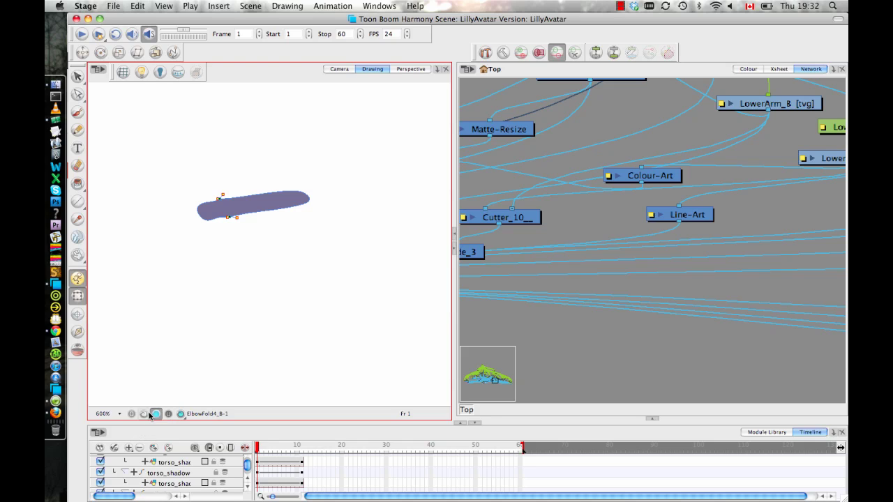
click(143, 414)
click(154, 415)
click(181, 413)
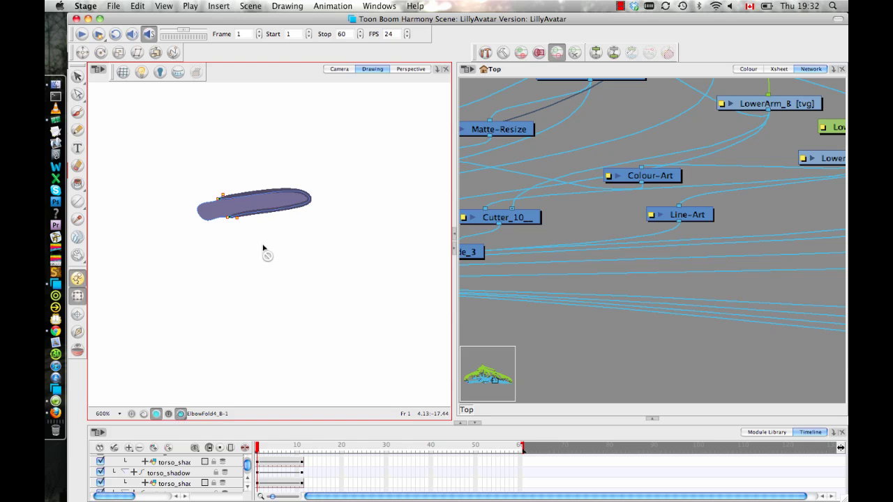
drag(279, 243, 277, 273)
key(2)
key(2)
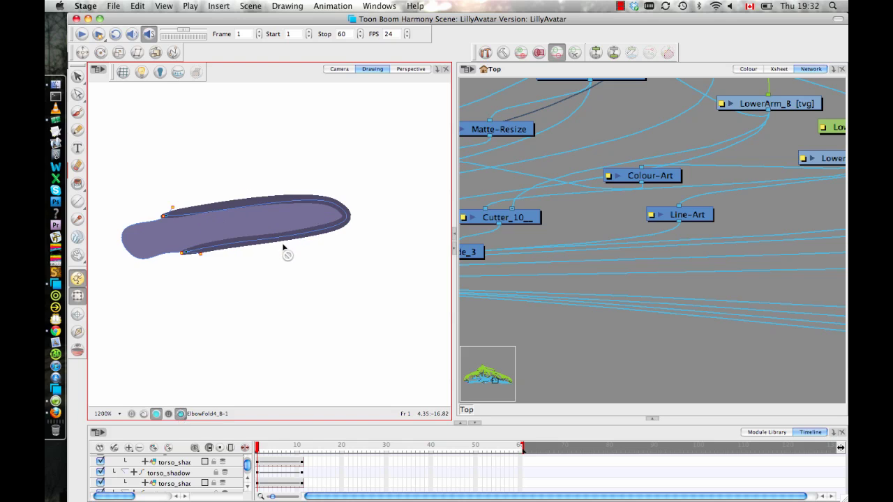
scroll(283, 246, up, 1)
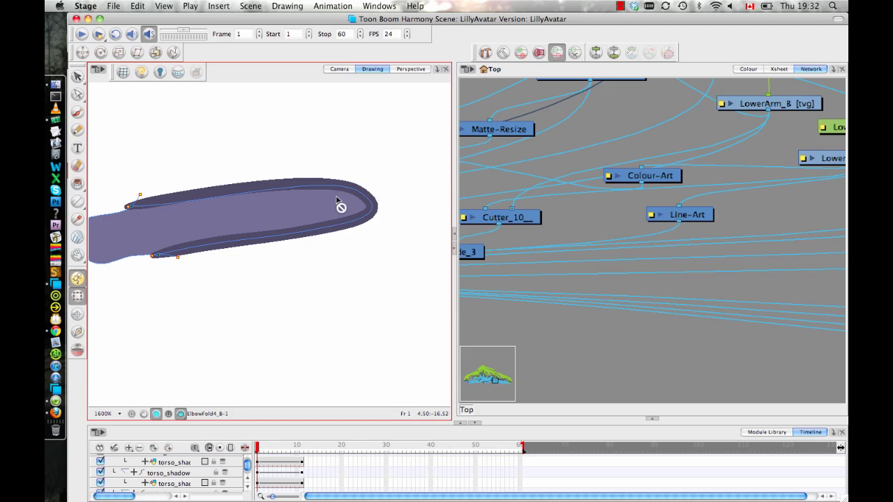
drag(188, 267, 261, 259)
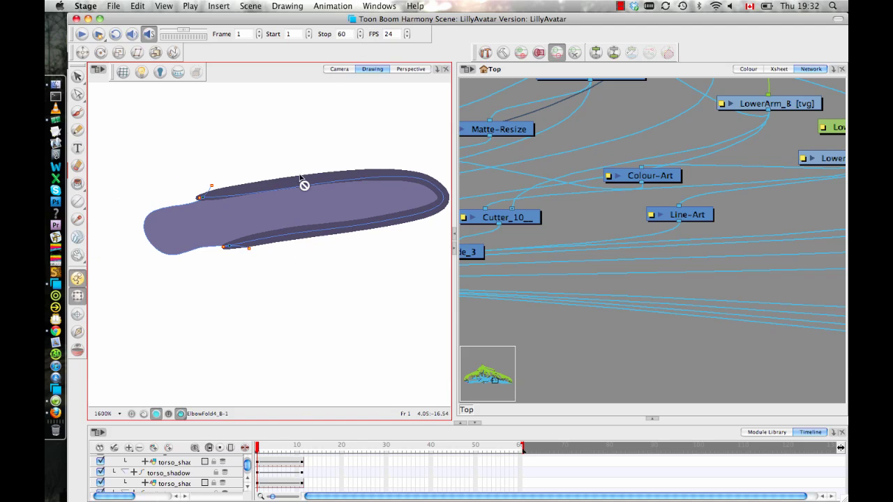
- Return to the Camera view and inspect the other elbow folds by selecting them in turn, leaving nothing selected
click(339, 70)
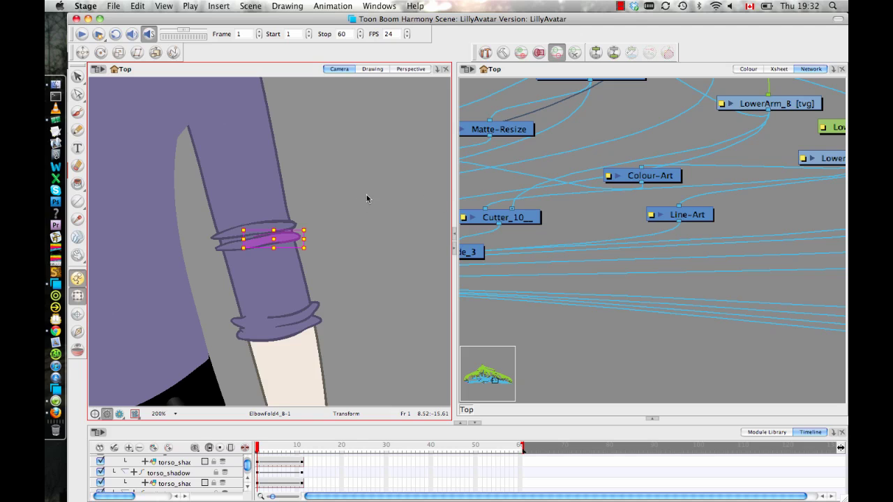
scroll(304, 215, up, 3)
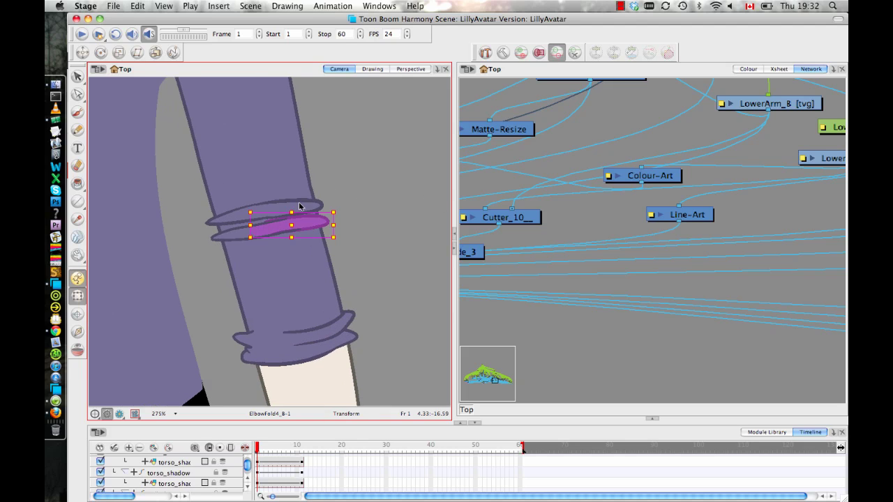
click(233, 217)
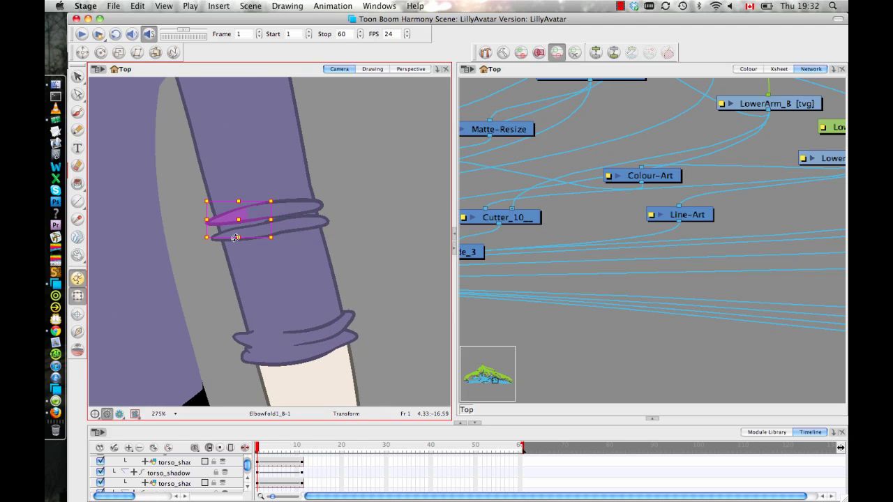
click(270, 226)
click(383, 197)
drag(372, 209, 368, 174)
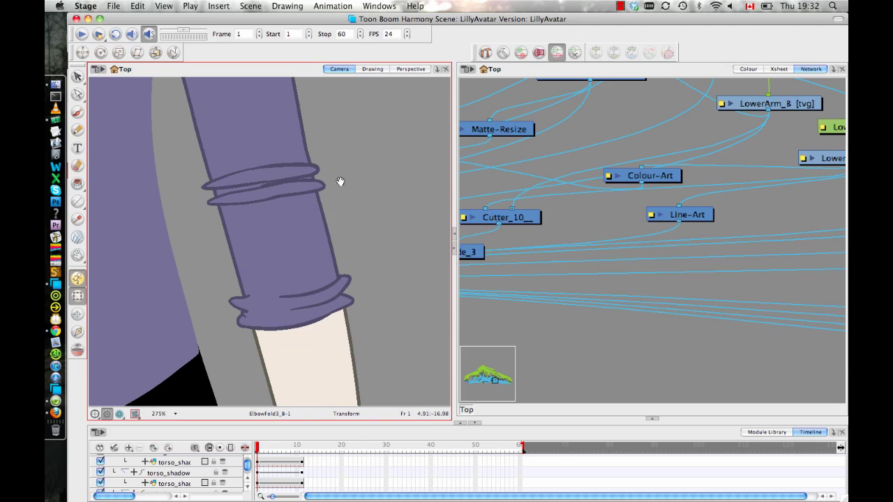
drag(340, 181, 365, 224)
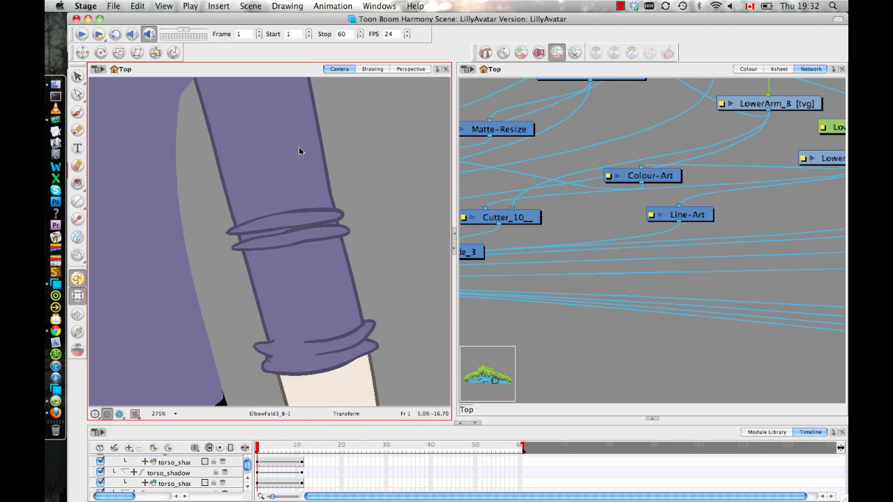
- Select the upper arm and enlarge the Camera and Timeline views so the elbow fold layers and their full names are readable
click(299, 147)
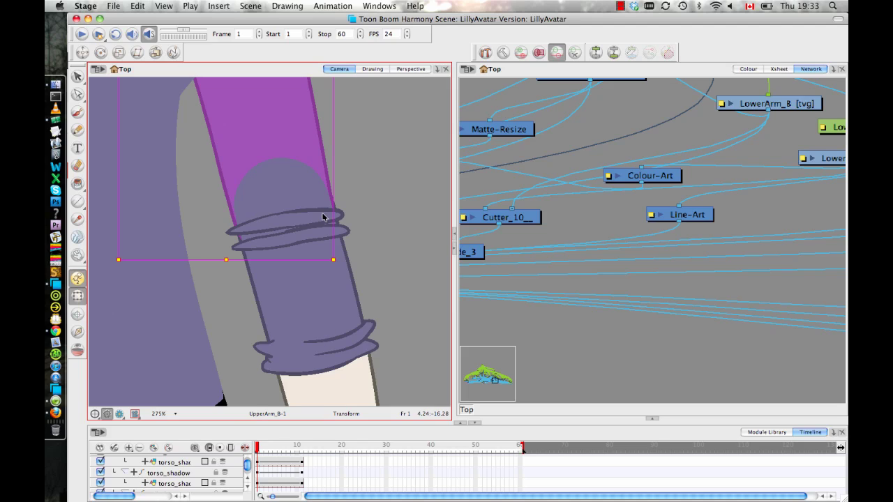
click(466, 141)
drag(453, 145, 630, 175)
drag(486, 304, 500, 187)
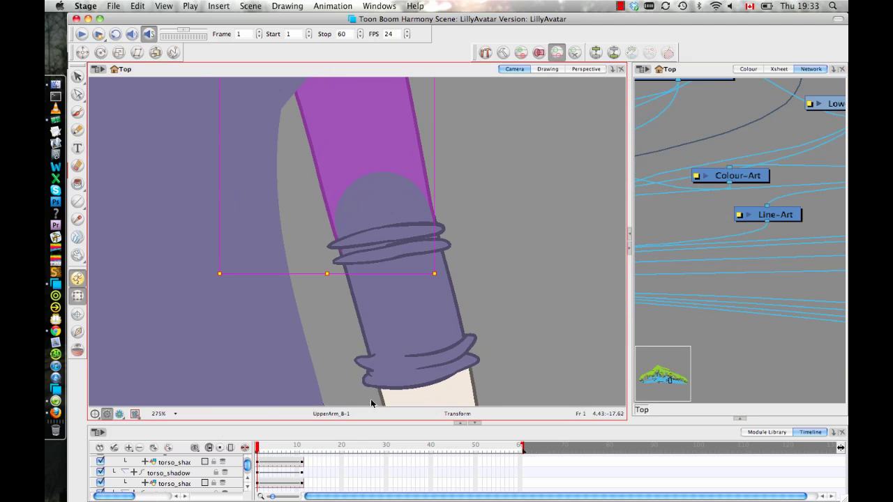
drag(351, 418, 350, 289)
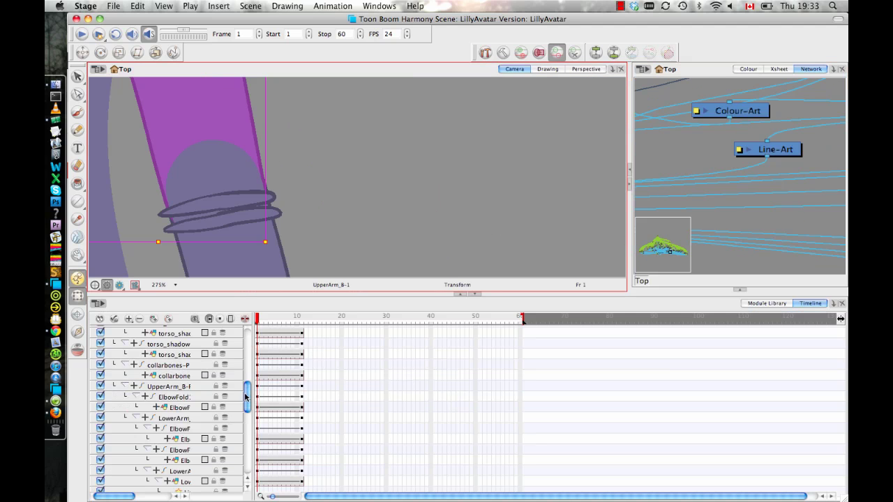
drag(252, 362, 308, 363)
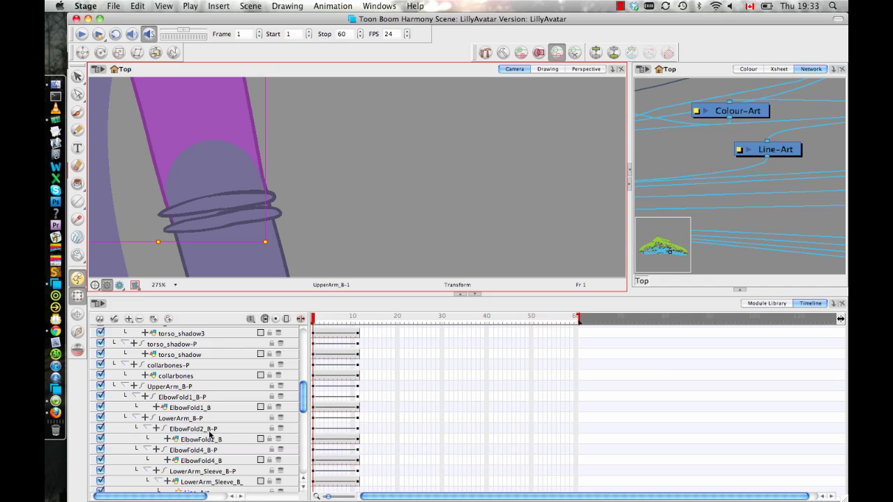
- Inspect the ElbowFold1_B layer and its parent peg under UpperArm_B-P in the Timeline, and deselect the fold
click(210, 409)
click(210, 399)
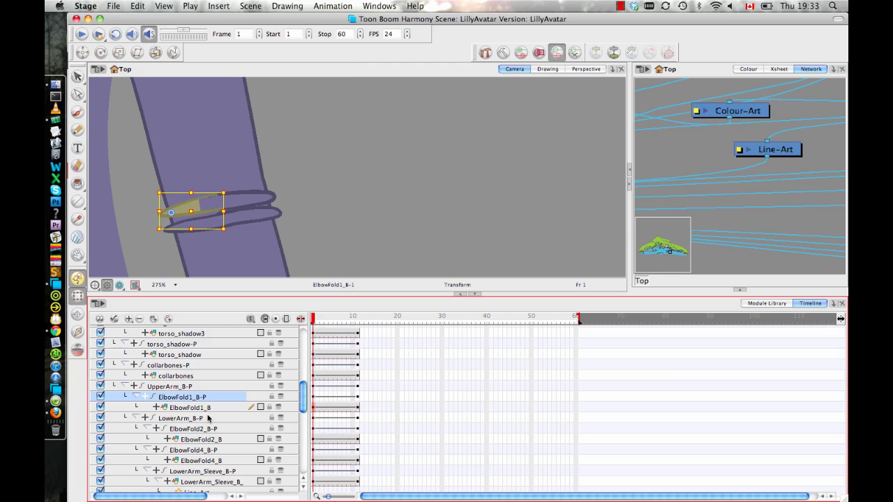
click(189, 408)
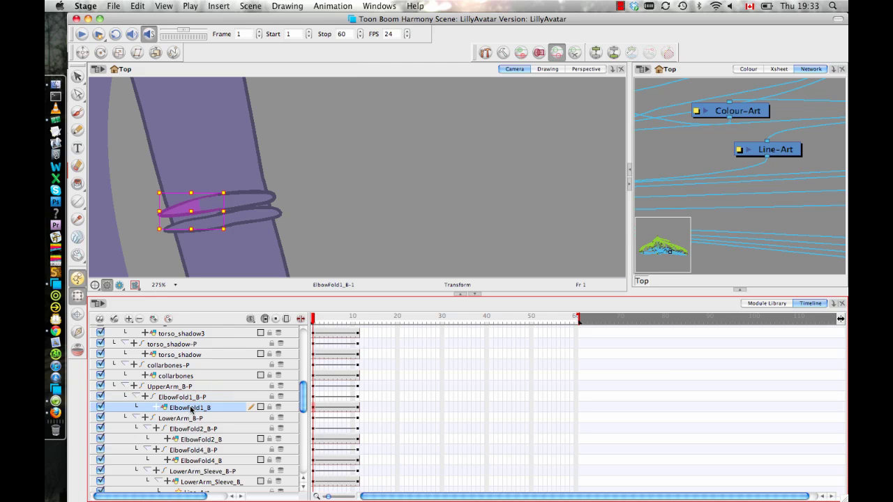
click(390, 149)
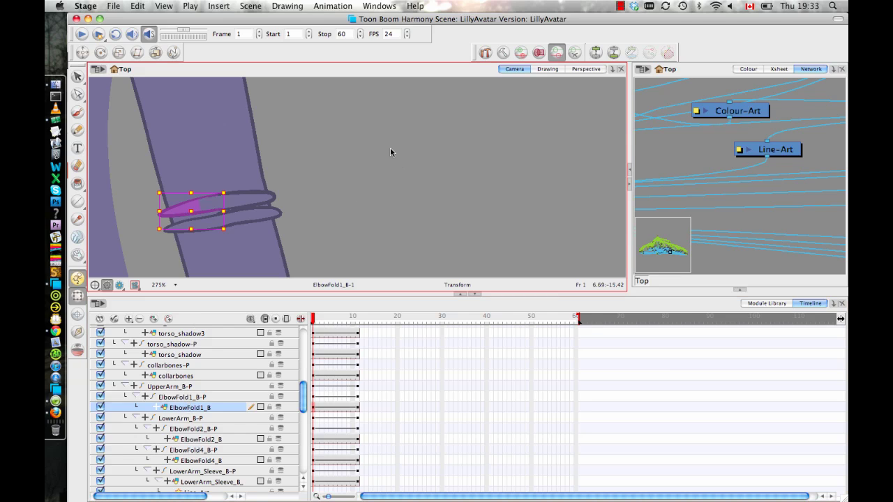
key(space)
drag(300, 160, 362, 156)
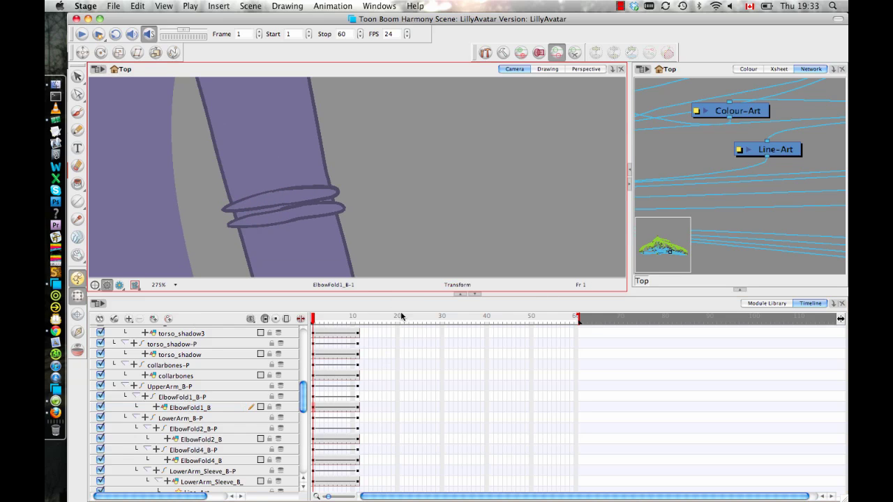
- Reduce the Timeline back to its compact height and frame the entire sleeve and forearm in the Camera view
drag(403, 294, 400, 422)
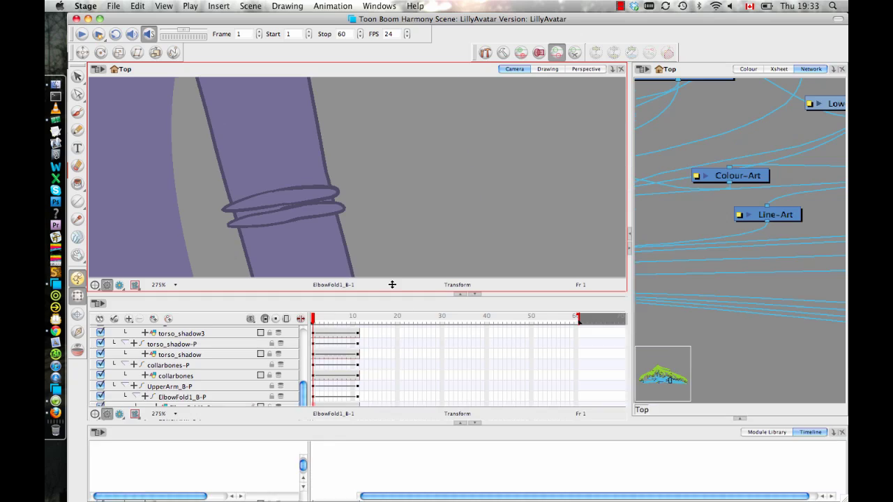
drag(449, 223, 352, 246)
key(1)
key(1)
key(1)
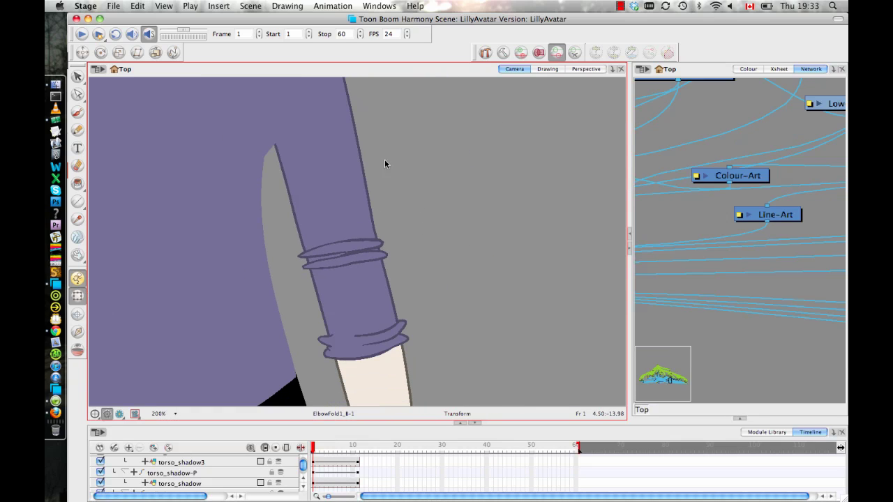
drag(385, 161, 384, 191)
key(1)
key(1)
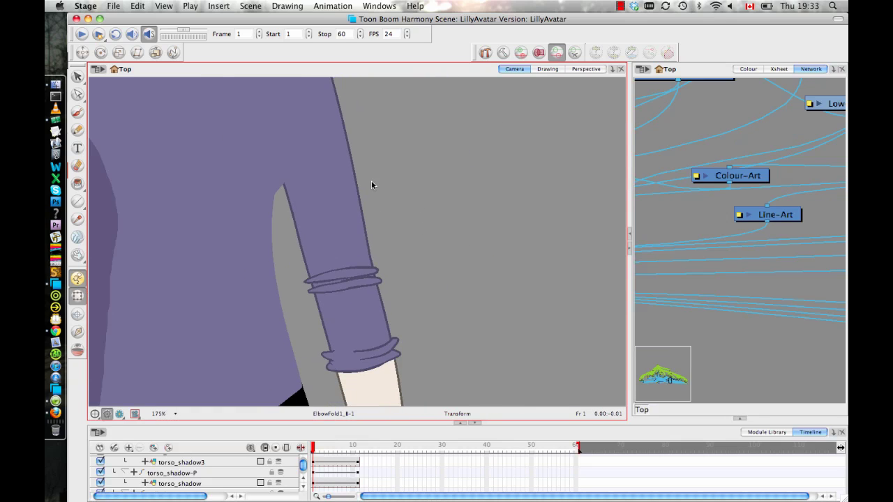
scroll(391, 367, down, 4)
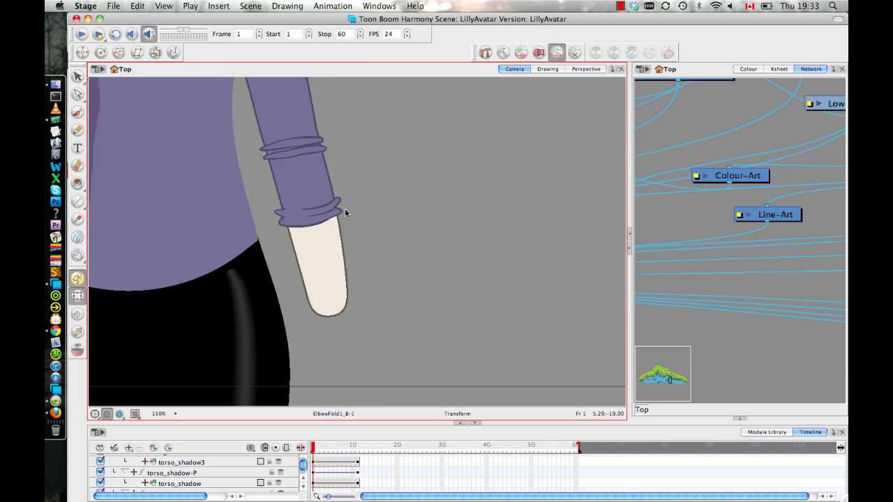
mouse_move(409, 176)
mouse_down()
mouse_move(419, 224)
mouse_move(445, 214)
mouse_up()
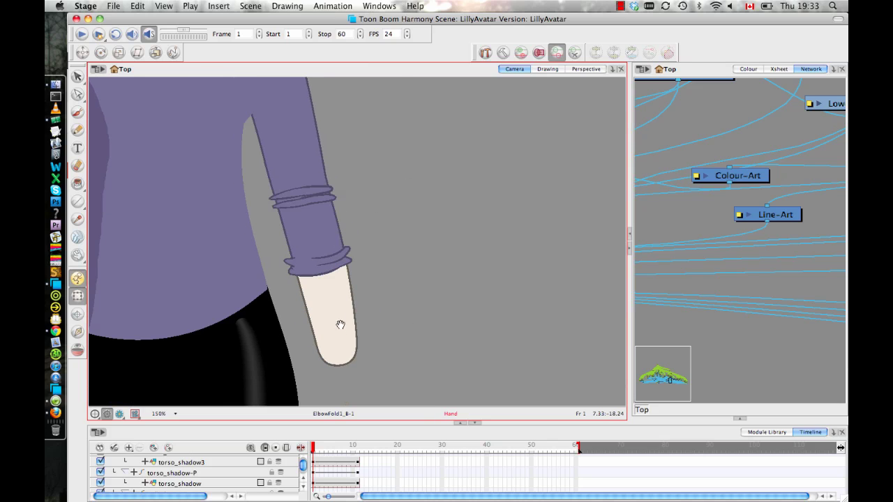
- Select the lower arm's parent peg and rotate the forearm with its sleeve up to nearly horizontal
click(347, 328)
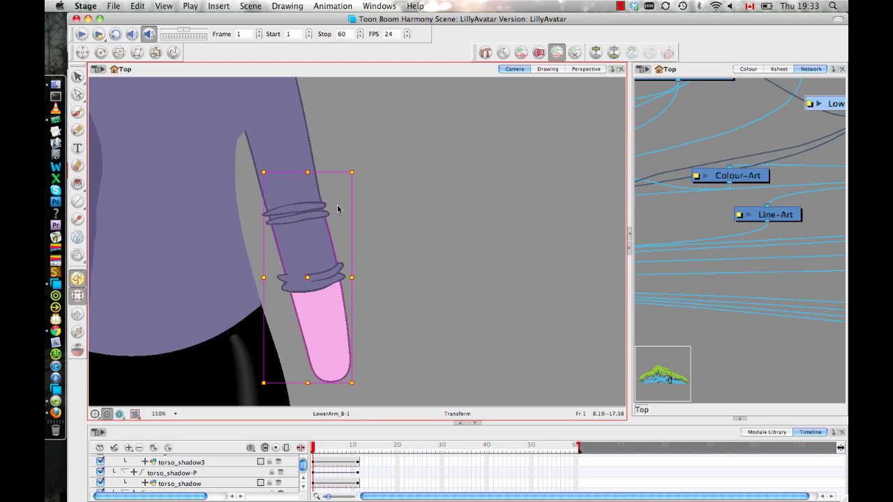
drag(479, 245, 486, 214)
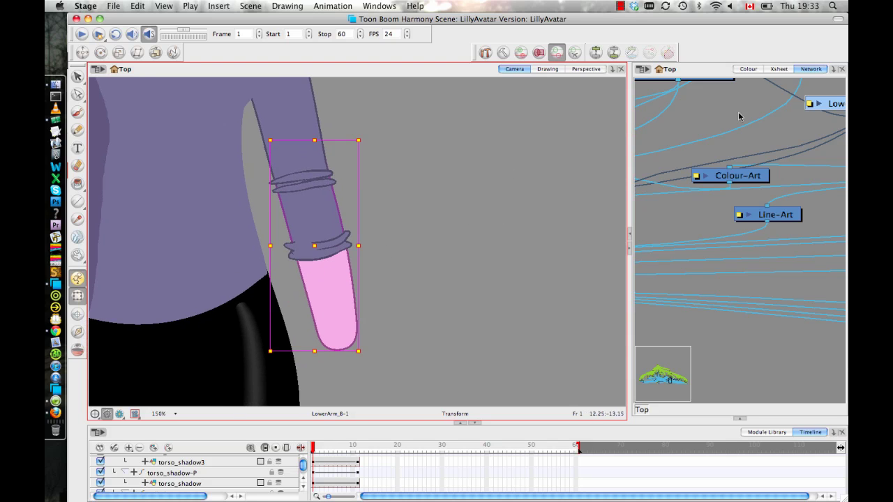
drag(491, 91, 492, 95)
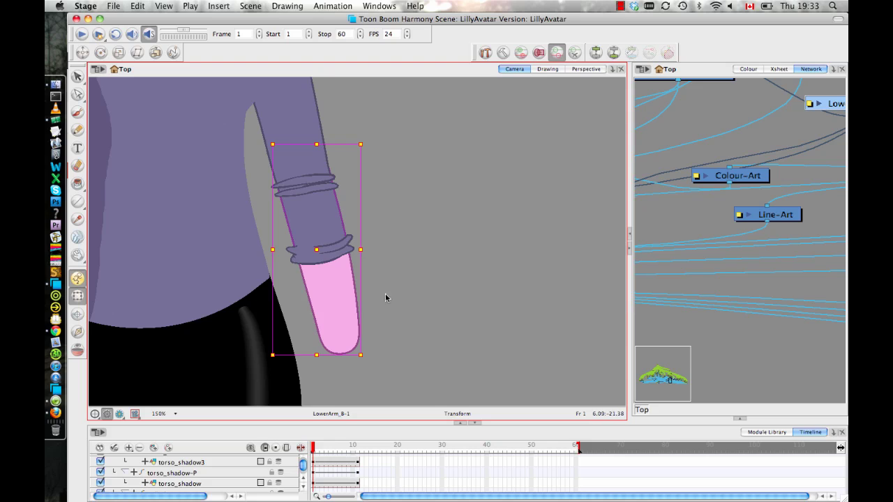
key(b)
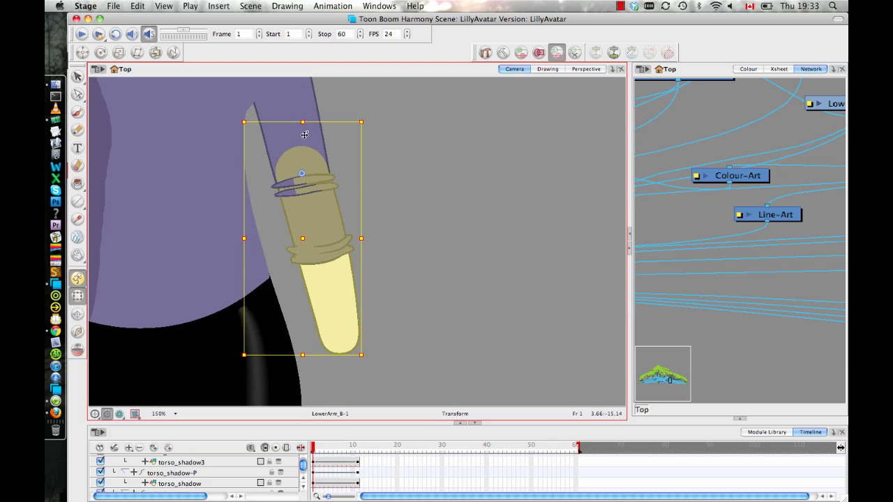
click(314, 214)
click(349, 294)
mouse_move(369, 356)
mouse_down()
mouse_move(445, 259)
mouse_move(446, 114)
mouse_move(433, 164)
mouse_move(426, 150)
mouse_up()
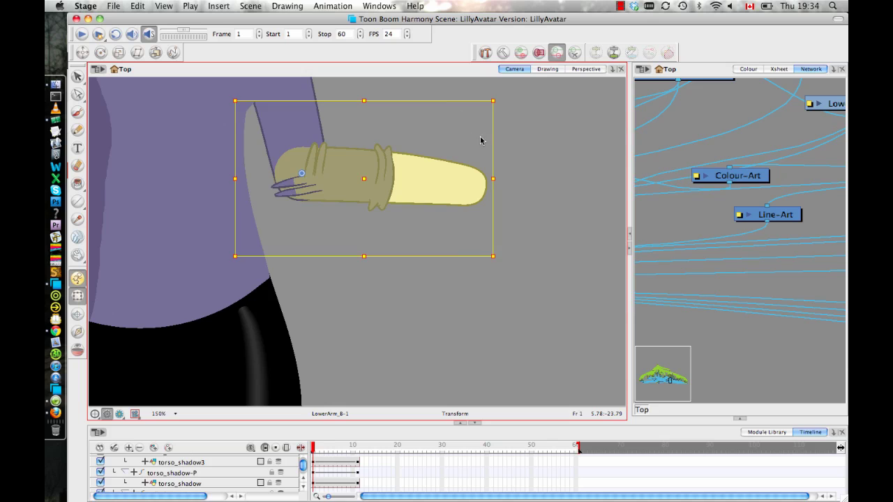
- Deselect the forearm and examine the overlapping folds at the bent elbow up close
key(space)
drag(349, 233, 418, 291)
key(2)
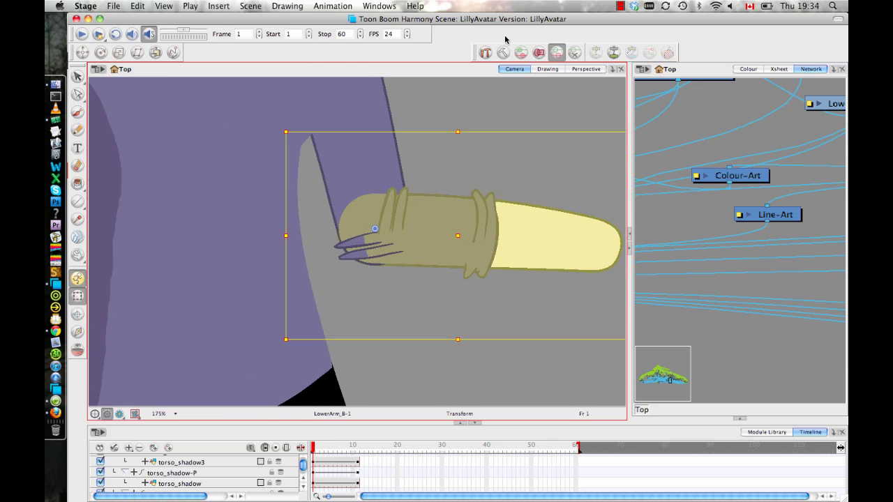
click(483, 160)
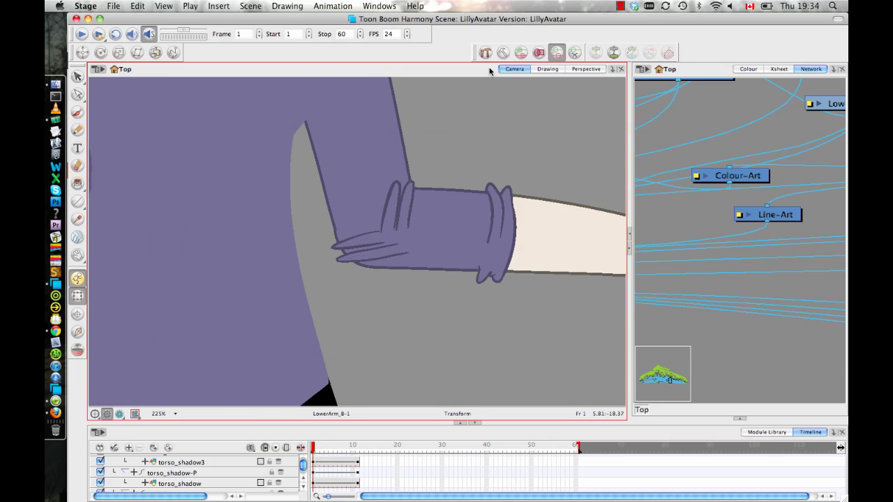
- Enable the Transform tool's Peg Selection Mode and select the inner elbow fold by its peg, then deselect it
click(409, 196)
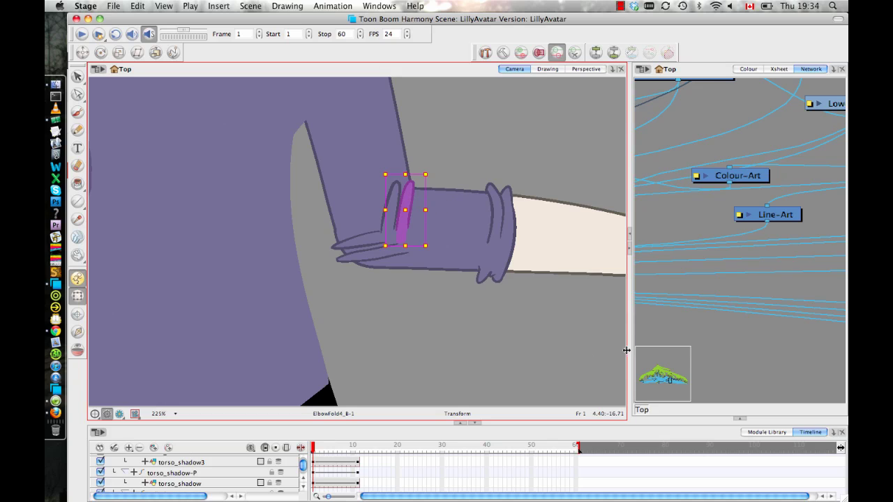
key(Escape)
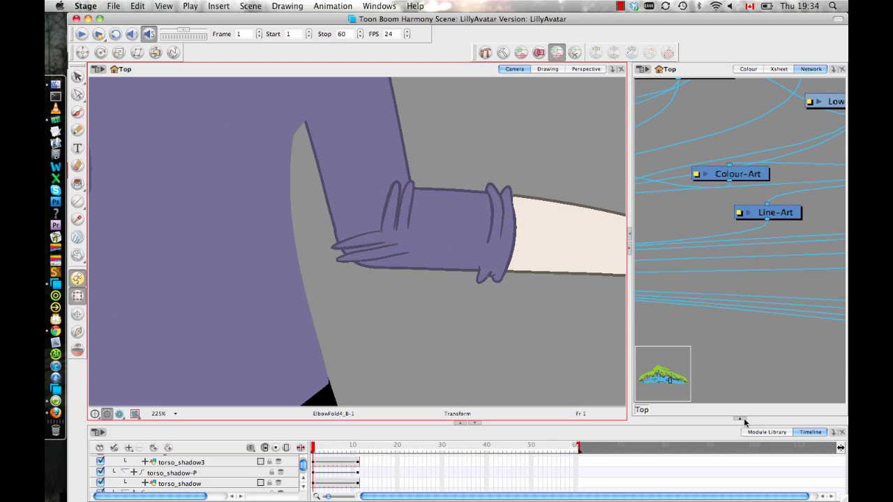
click(740, 418)
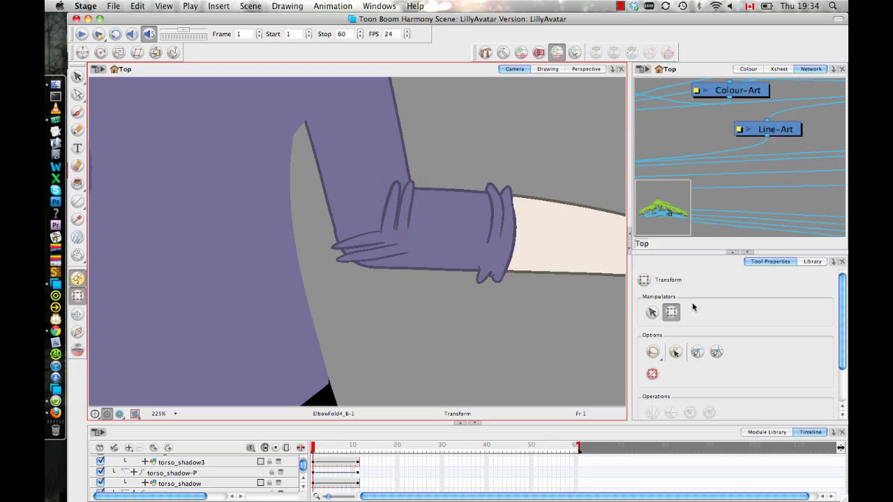
click(678, 351)
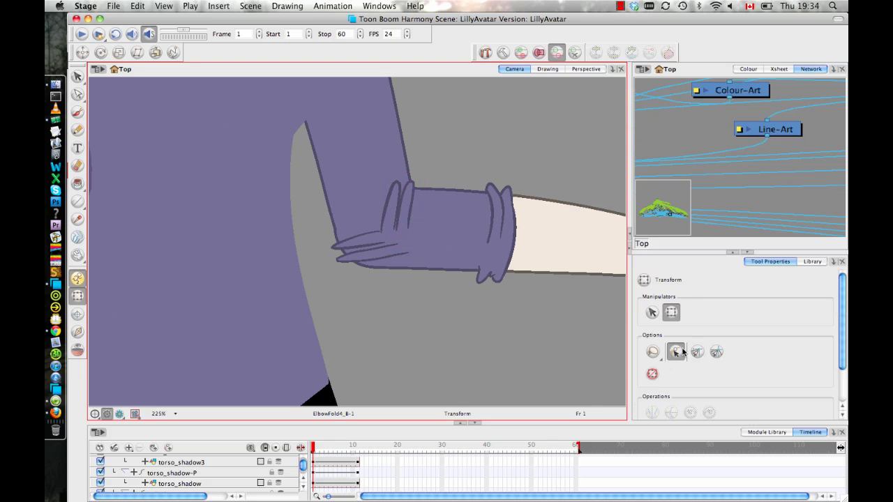
click(403, 201)
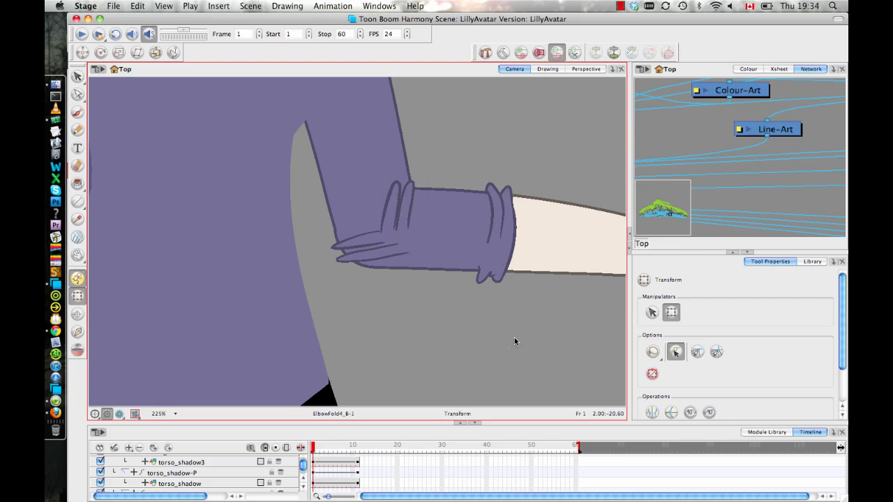
click(515, 341)
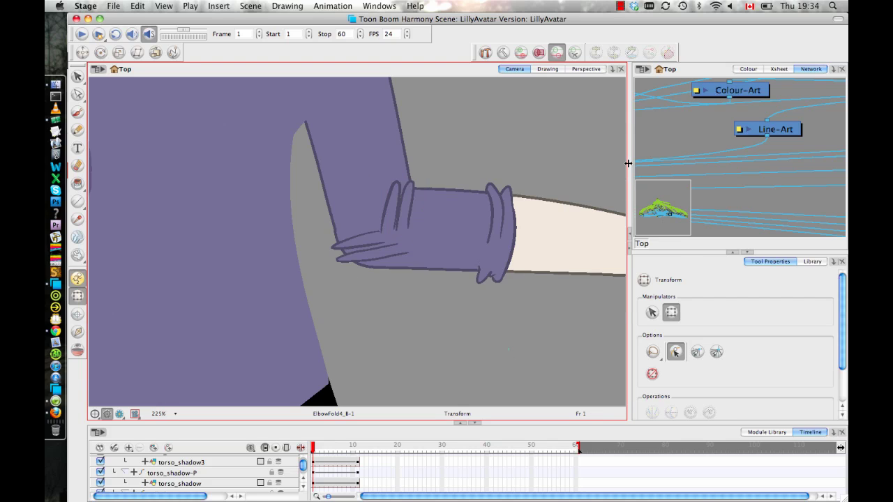
click(407, 203)
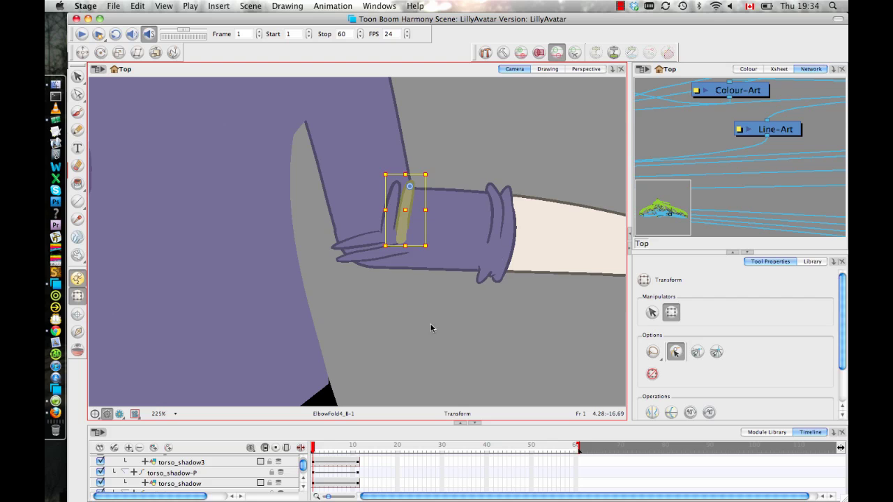
key(Escape)
- Examine how the folds at the bent elbow look on the whole character and up close
drag(435, 199, 436, 268)
key(2)
key(2)
key(2)
key(2)
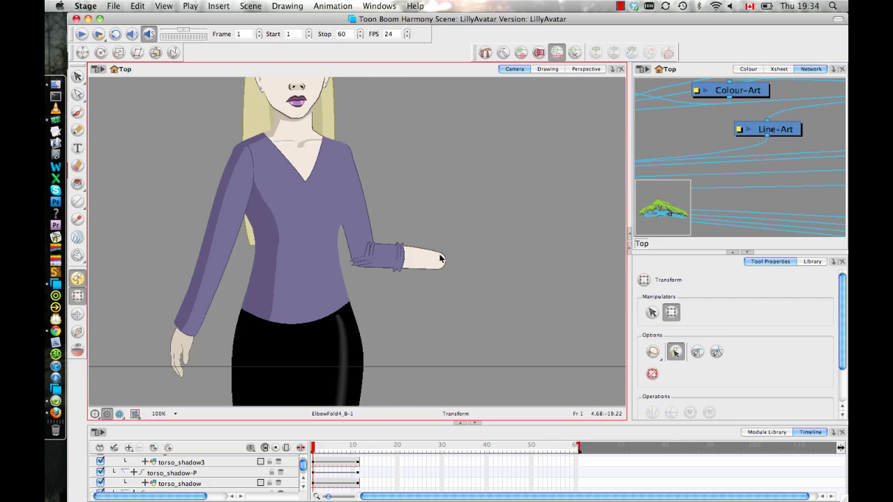
scroll(440, 259, down, 2)
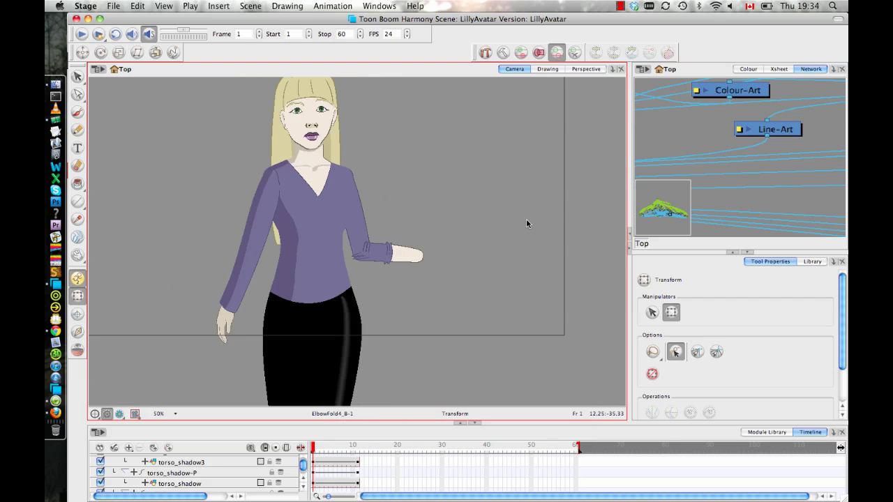
scroll(392, 287, up, 2)
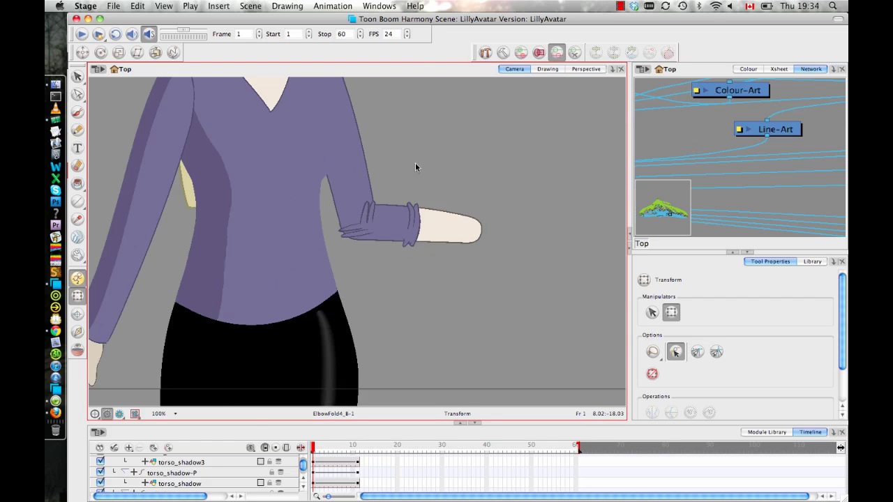
scroll(415, 167, up, 3)
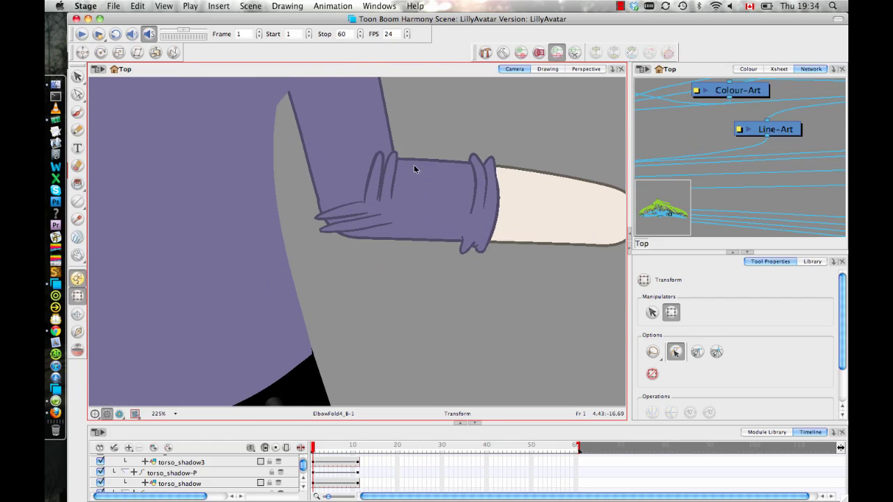
- Shift the two folds at the inner elbow and rotate the one nearer the torso into a diagonal toward the outer elbow
click(403, 176)
drag(393, 169, 398, 166)
click(367, 174)
drag(404, 218, 369, 232)
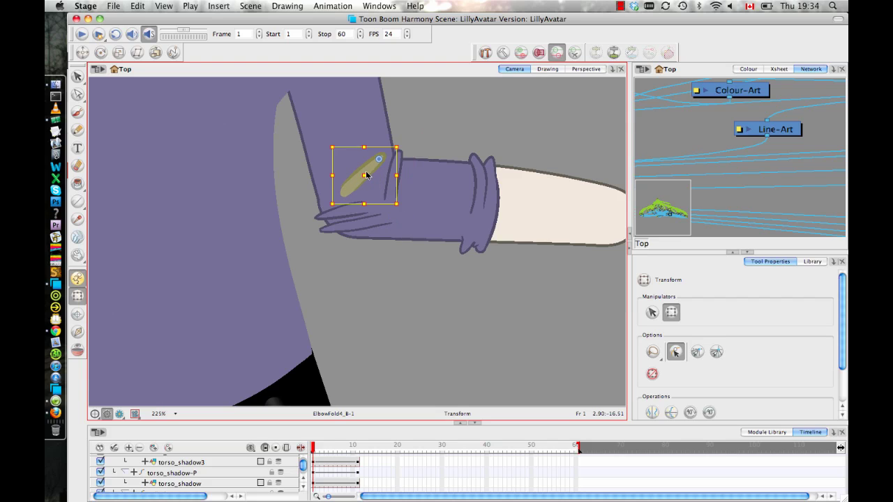
drag(365, 174, 377, 167)
click(363, 286)
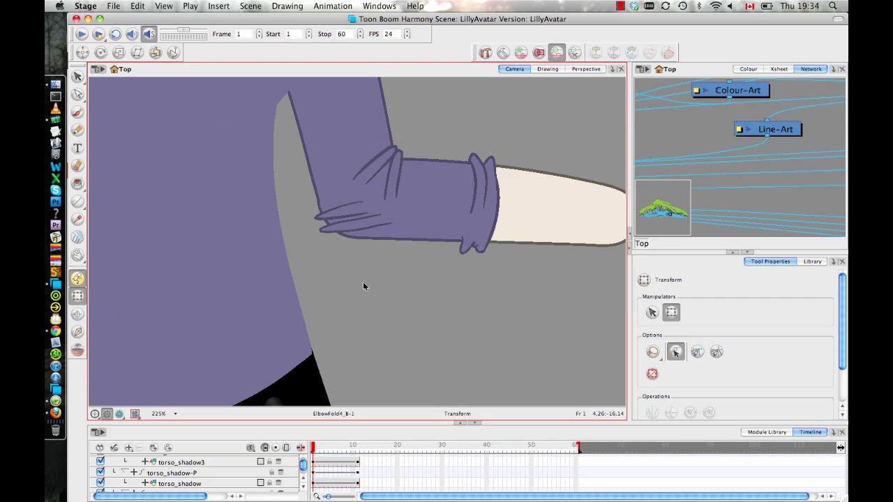
- Reposition the two folds at the outer elbow, rotating them diagonally to meet the inner elbow folds
click(340, 209)
drag(337, 212, 369, 202)
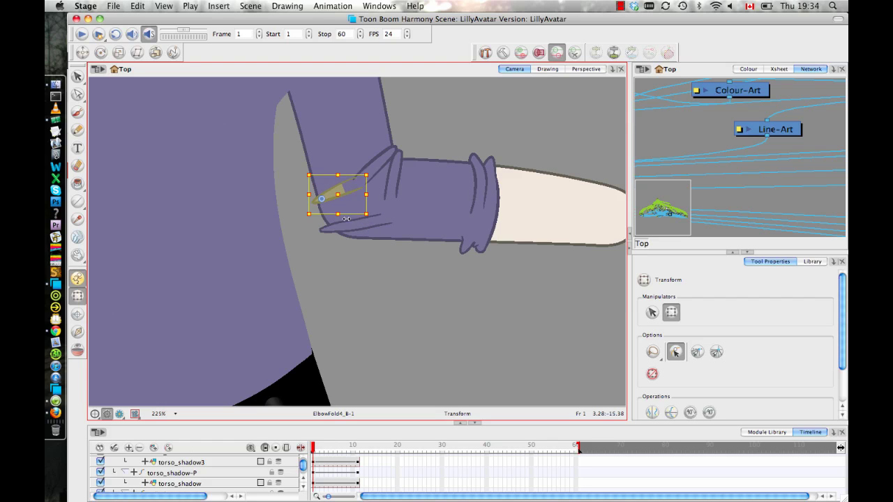
click(331, 258)
click(344, 227)
drag(325, 231, 343, 239)
drag(422, 253, 413, 215)
key(Escape)
drag(421, 159, 424, 182)
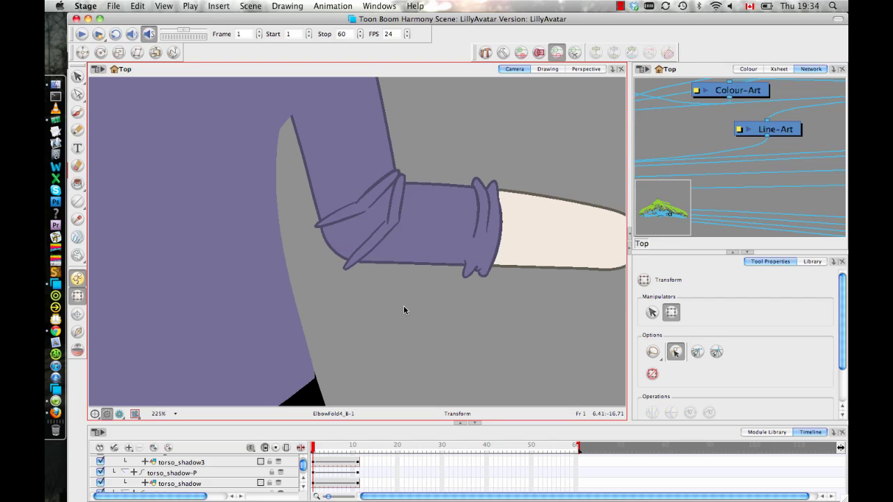
- Examine how the repositioned elbow folds look on the whole character
key(1)
key(1)
key(1)
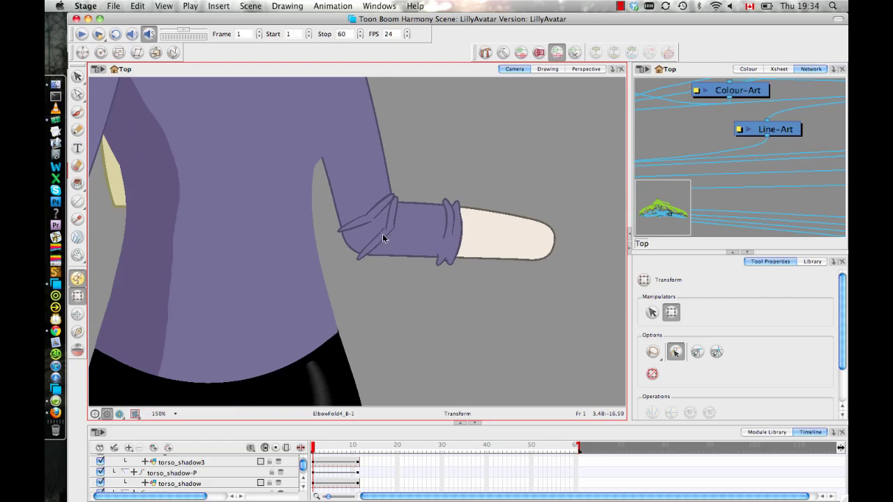
click(382, 235)
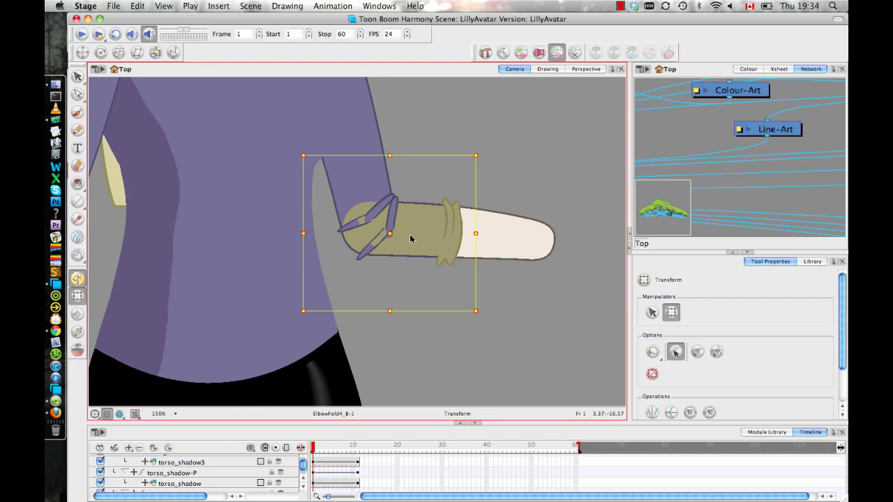
click(434, 121)
scroll(476, 136, down, 3)
scroll(390, 271, down, 1)
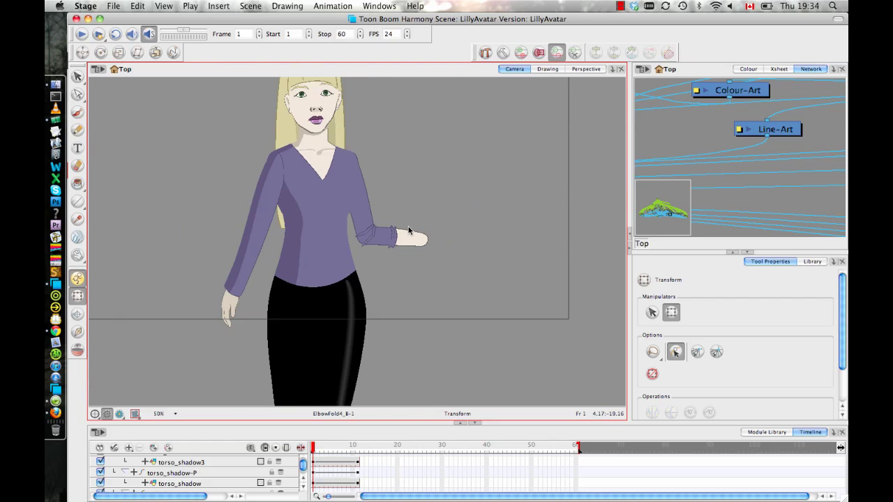
- Select the lowest elbow fold's peg, inspect where the fold meets the inner bend, and deselect it
key(2)
key(2)
key(2)
mouse_move(387, 265)
mouse_down()
mouse_move(395, 281)
mouse_move(398, 261)
mouse_up()
click(407, 294)
scroll(399, 261, up, 1)
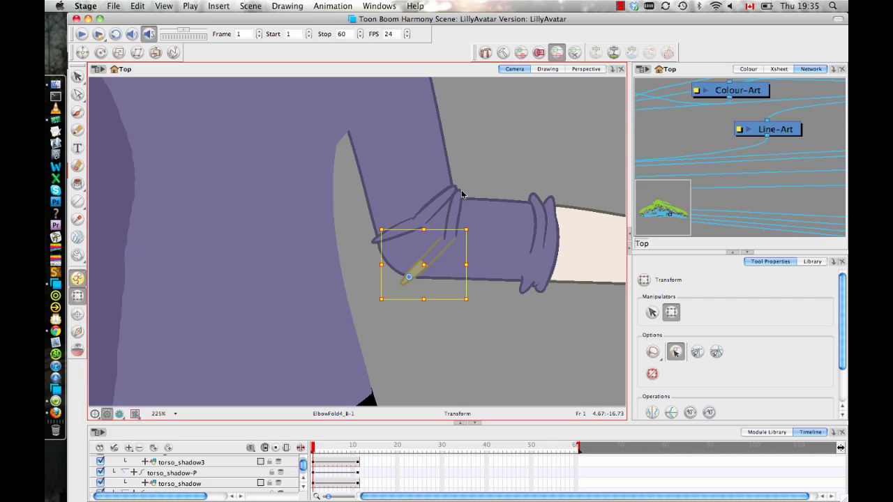
click(503, 339)
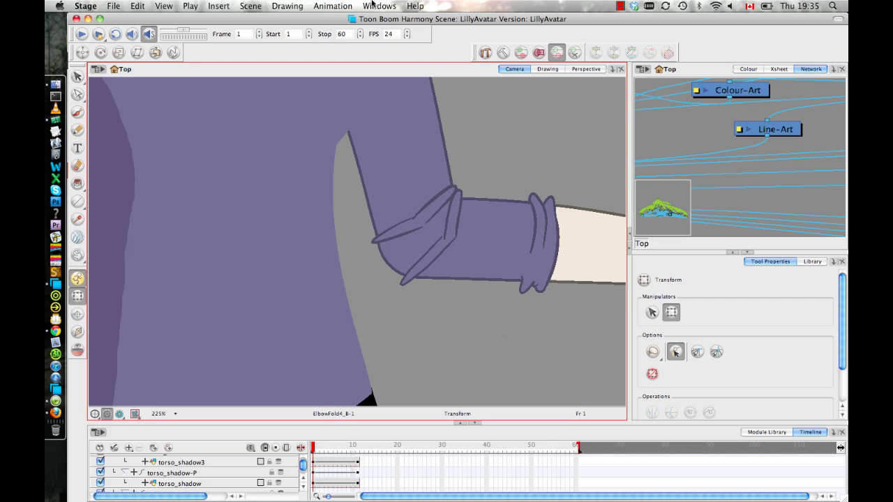
- Rotate the upper of the two outer elbow folds more steeply and move it down onto the elbow's corner
drag(505, 181, 494, 169)
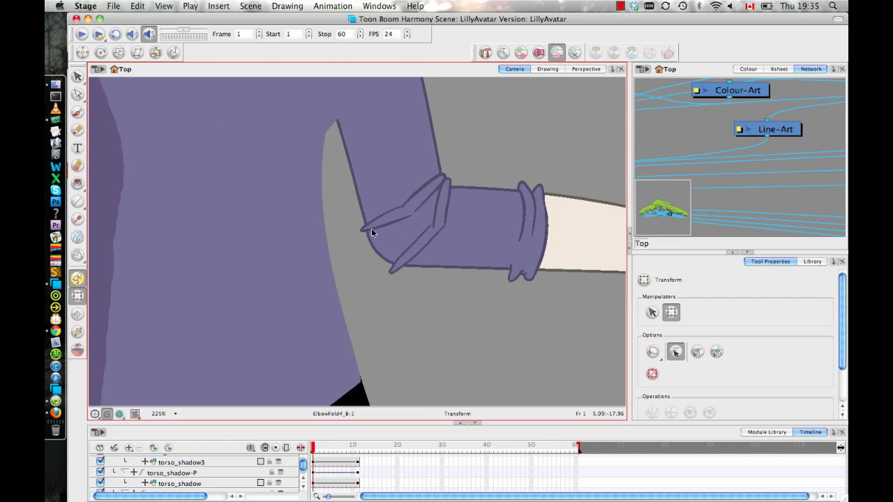
click(371, 228)
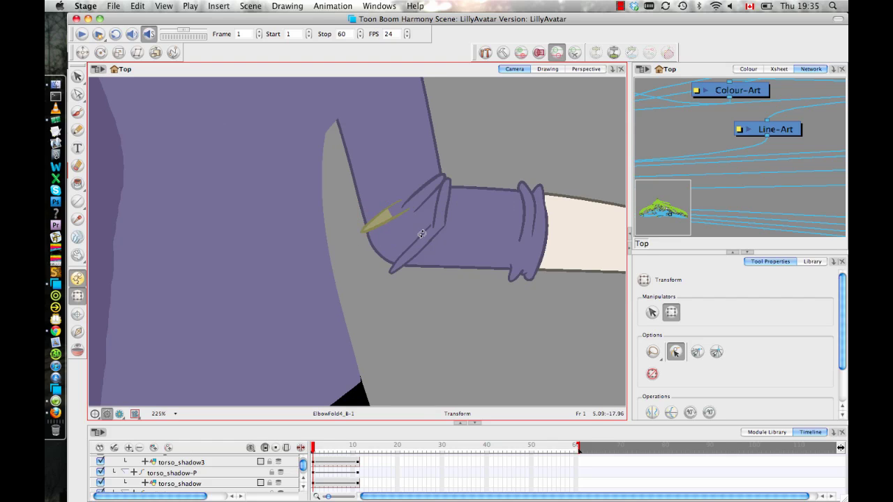
drag(385, 212, 389, 227)
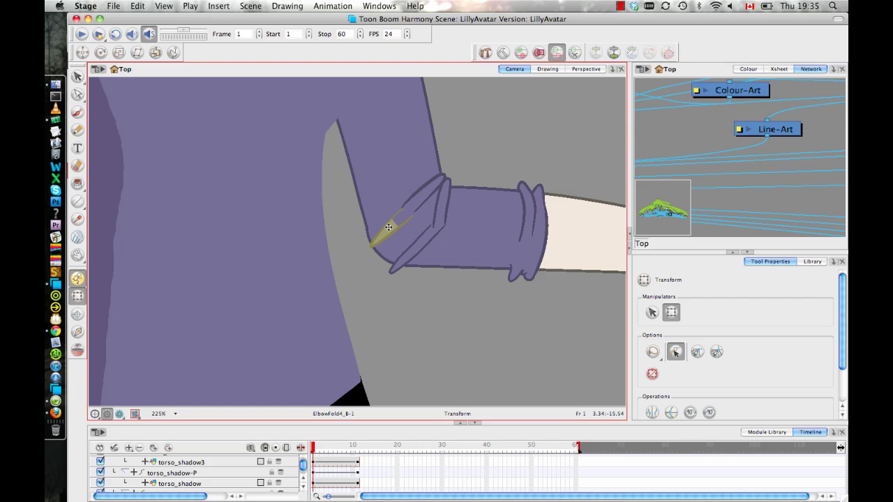
click(442, 250)
click(385, 225)
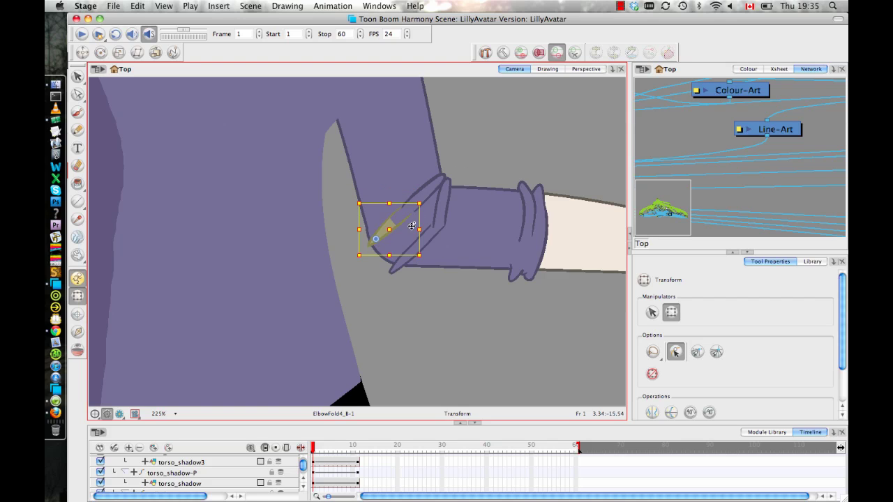
click(466, 147)
click(389, 227)
drag(391, 225, 413, 251)
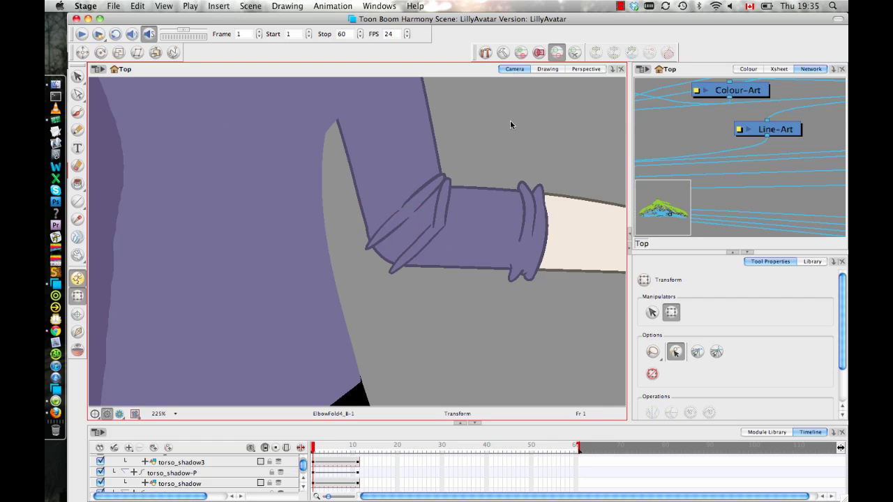
- Rotate the lowest elbow fold to a steeper angle, nudge it into place along the sleeve's underside, and deselect it
click(392, 268)
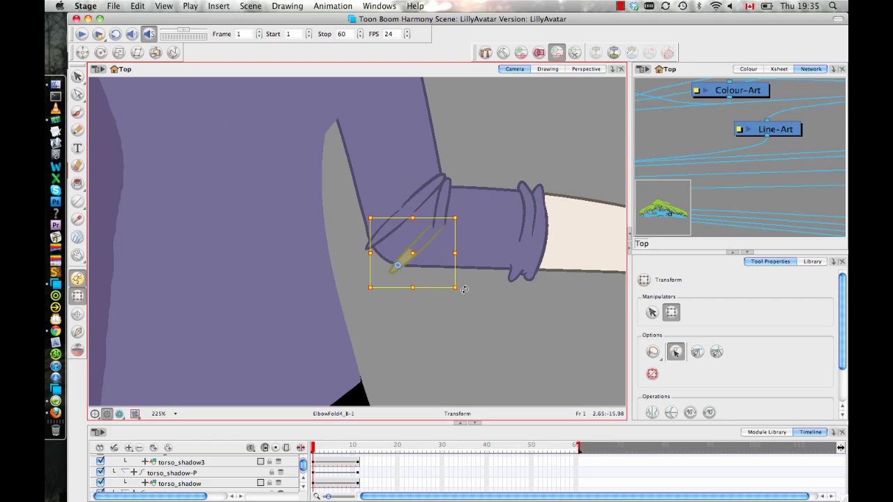
drag(464, 289, 462, 264)
mouse_move(410, 253)
mouse_down()
mouse_move(427, 261)
mouse_move(406, 256)
mouse_up()
click(501, 129)
click(423, 264)
click(442, 305)
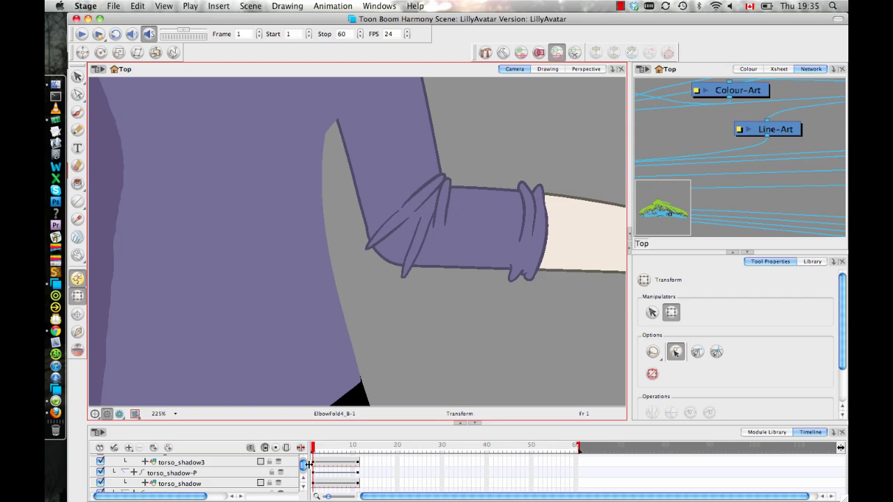
- Undo the trial fold adjustments and forearm rotation to restore the straight arm at frame 1
drag(313, 448, 293, 425)
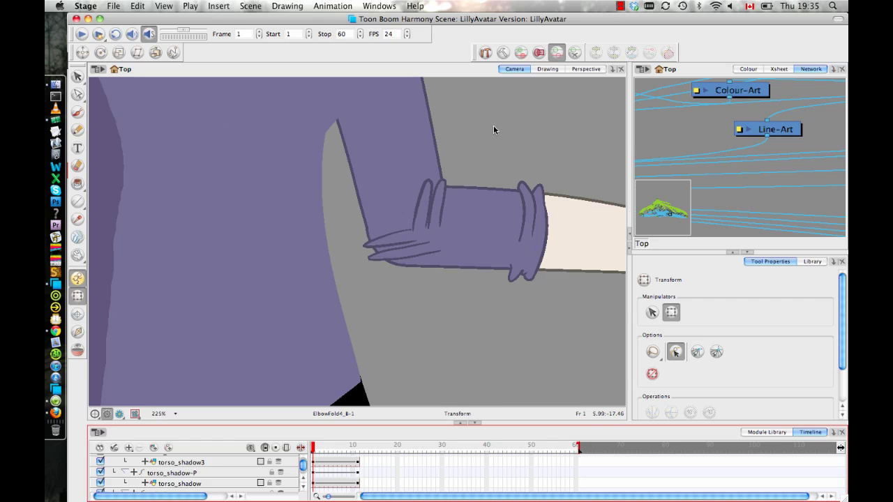
scroll(503, 240, down, 6)
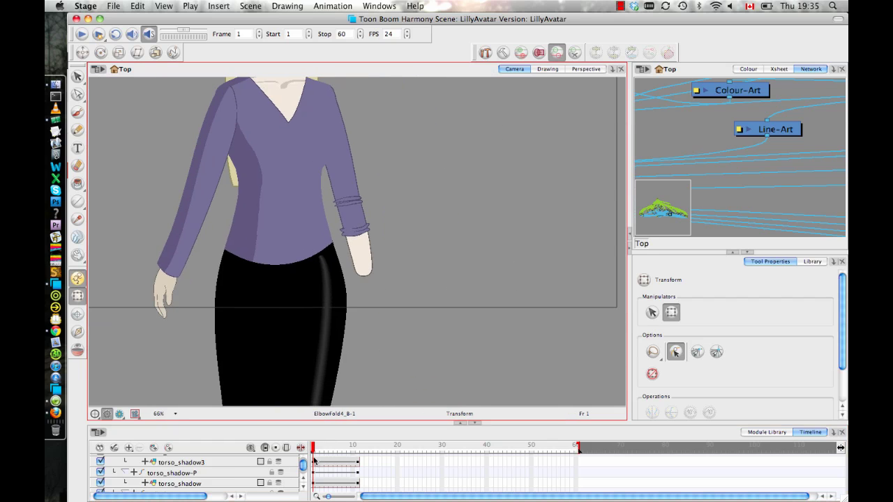
drag(314, 449, 291, 439)
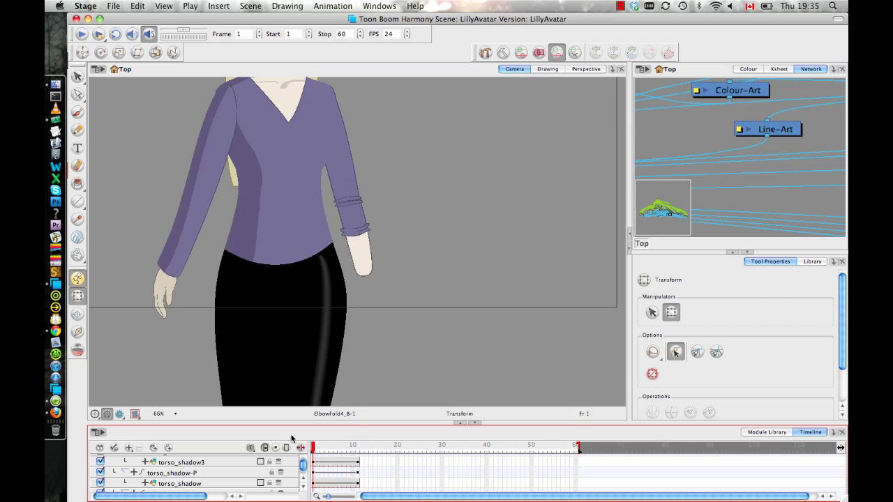
- Scrub the Timeline from frame 1 to frame 11 to review the arm bending and its folds moving
drag(451, 207, 421, 184)
key(2)
key(2)
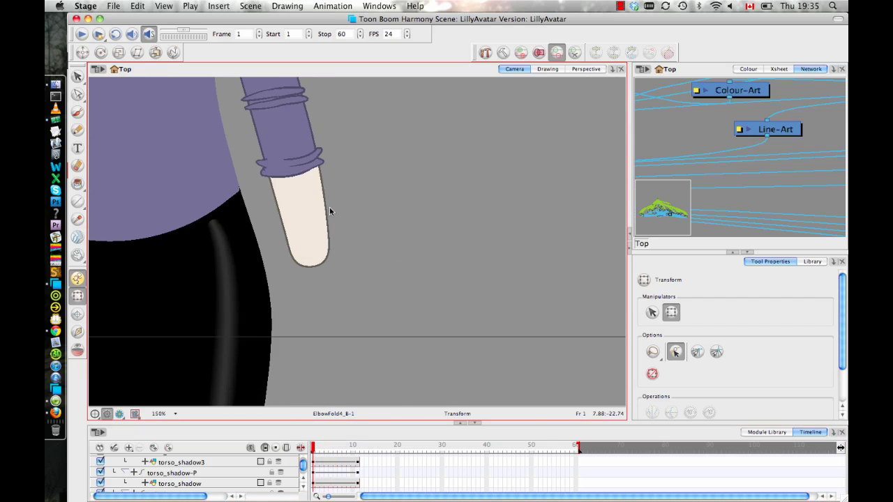
drag(330, 208, 370, 320)
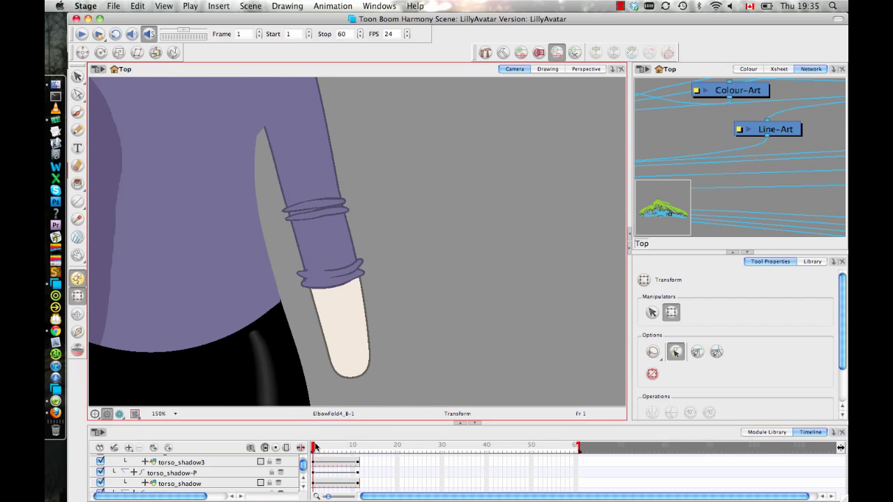
drag(314, 453, 357, 460)
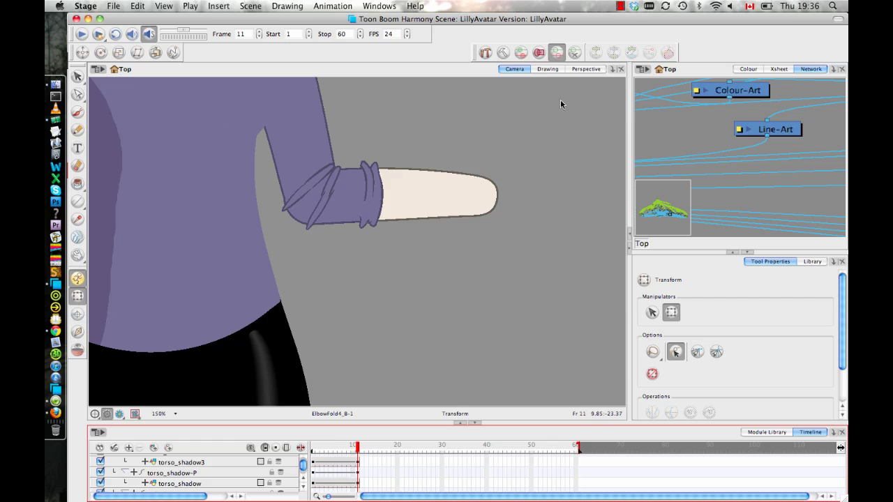
- Adjust the lower outer elbow fold's angle and shape at frame 11 so it joins the adjoining inner fold smoothly
drag(361, 205, 368, 209)
key(2)
click(333, 203)
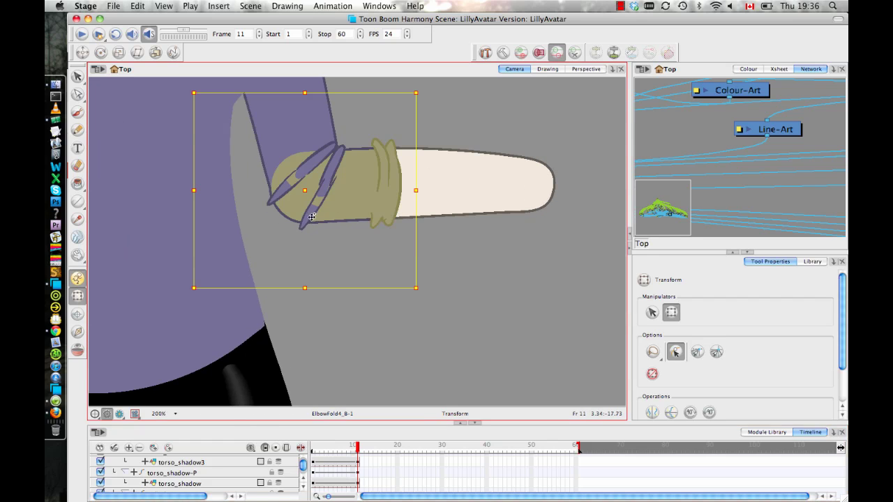
click(334, 262)
click(308, 215)
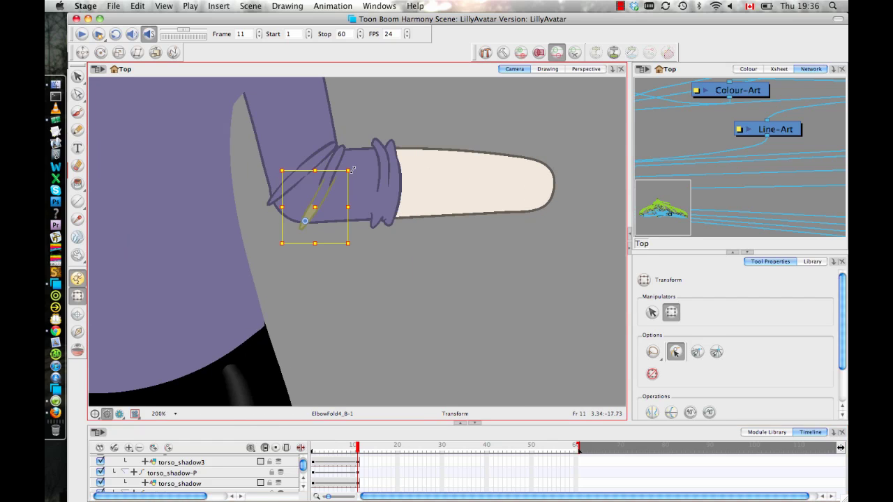
mouse_move(354, 167)
mouse_down()
mouse_move(332, 180)
mouse_move(319, 163)
mouse_up()
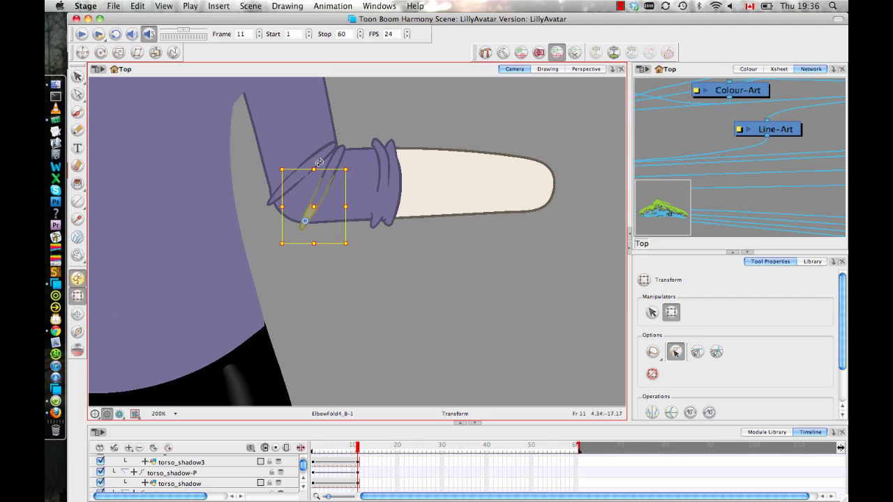
click(363, 290)
click(313, 208)
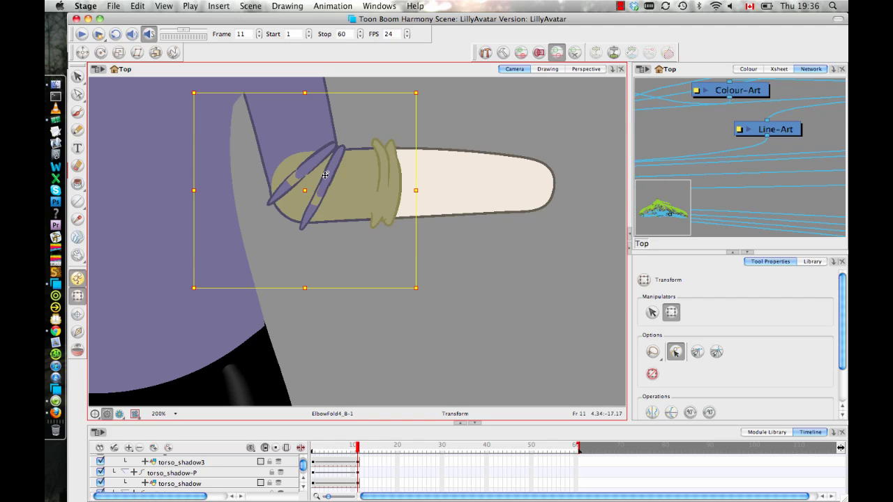
click(310, 210)
mouse_move(314, 167)
mouse_down()
mouse_move(316, 149)
mouse_move(330, 164)
mouse_move(316, 148)
mouse_move(316, 174)
mouse_move(327, 170)
mouse_move(283, 160)
mouse_move(342, 174)
mouse_up()
click(390, 91)
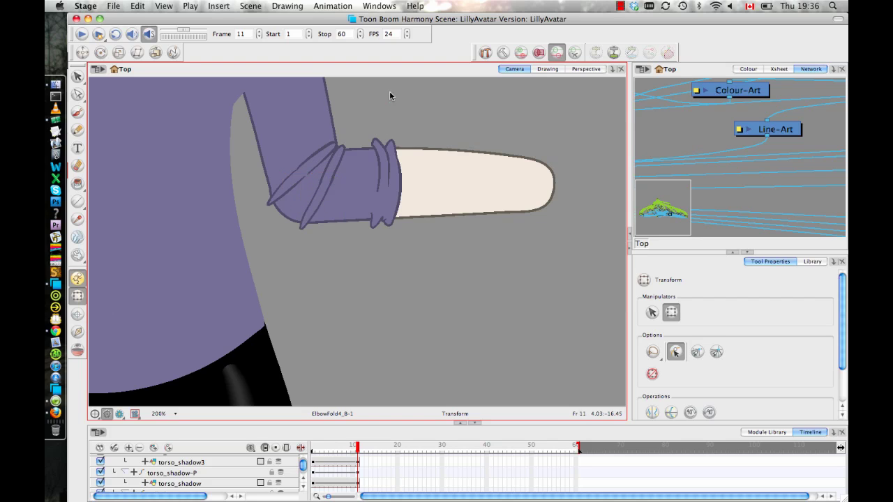
- Enlarge the upper outer elbow fold slightly and shift its tip to line up with the inner fold
click(281, 194)
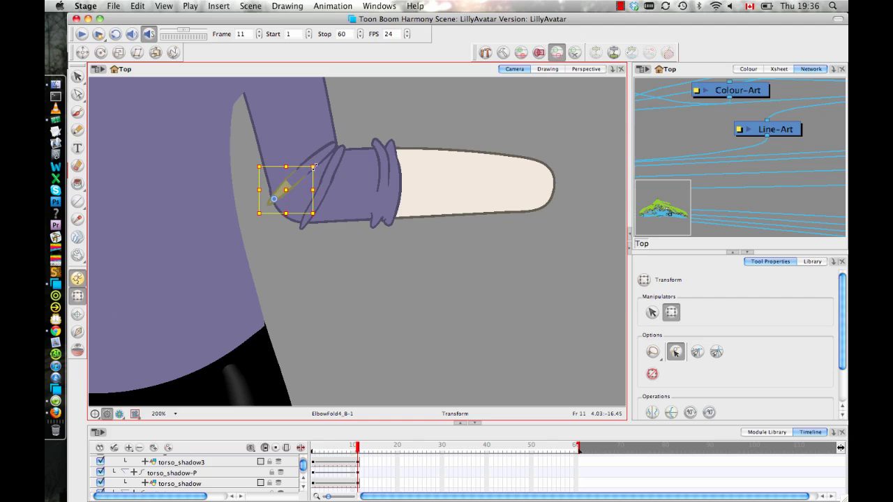
drag(314, 167, 320, 159)
click(426, 381)
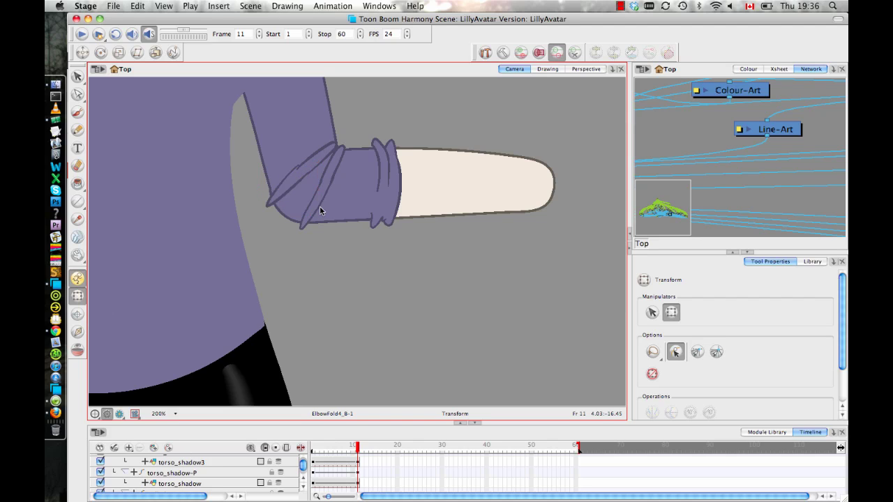
click(281, 195)
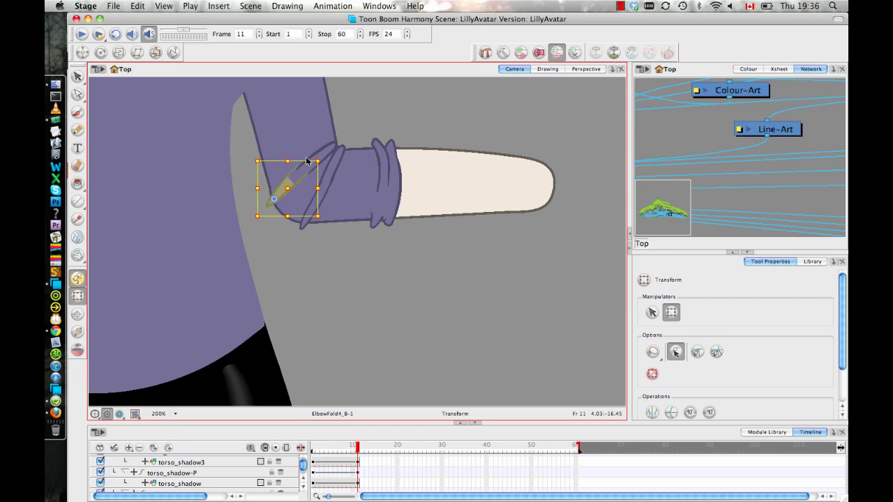
drag(308, 162, 312, 161)
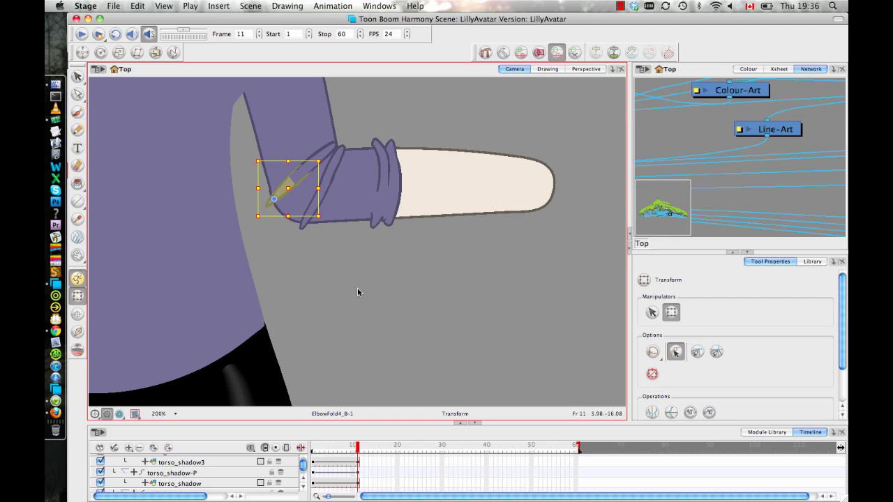
click(359, 291)
- Go back to frame 10 of the arm animation
click(357, 448)
drag(357, 447, 353, 429)
scroll(409, 225, down, 3)
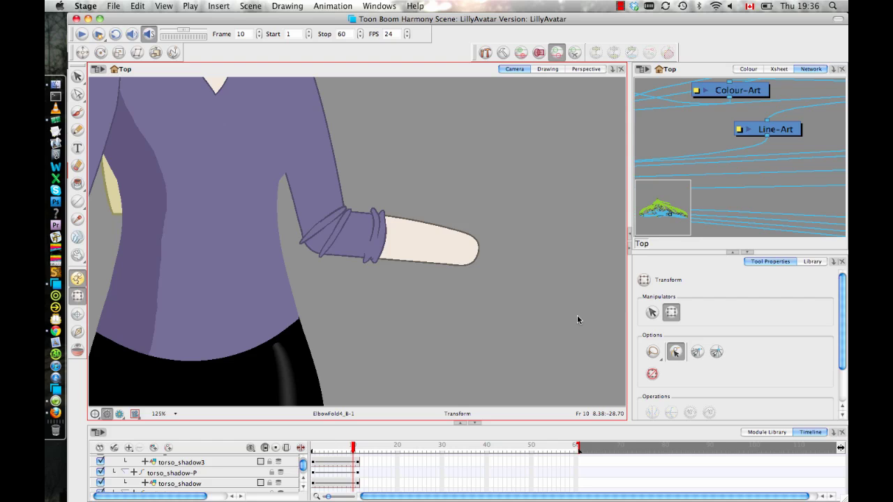
drag(387, 117, 390, 150)
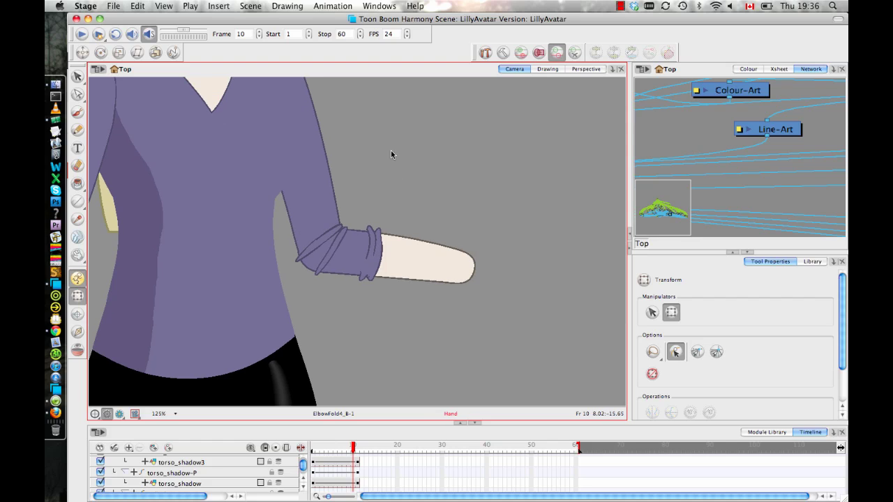
- Examine how the whole arm, the forearm and the elbow folds are grouped in the bent pose at frame 10
click(334, 199)
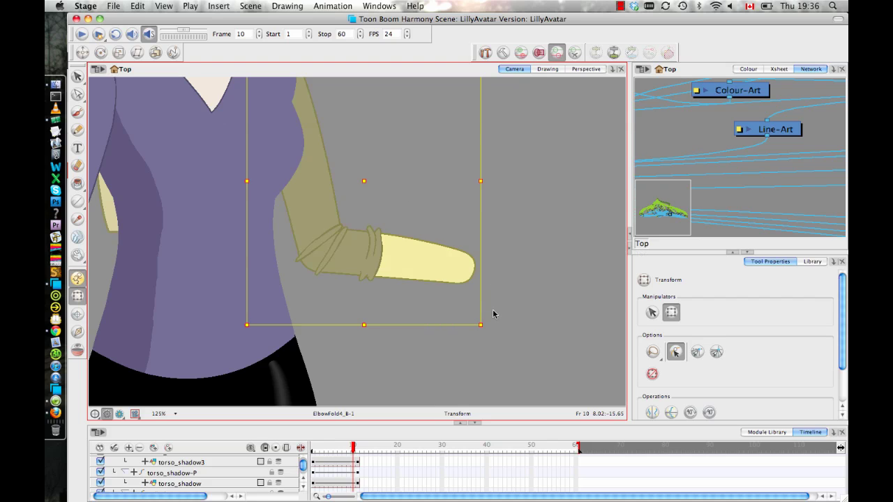
click(534, 279)
click(328, 268)
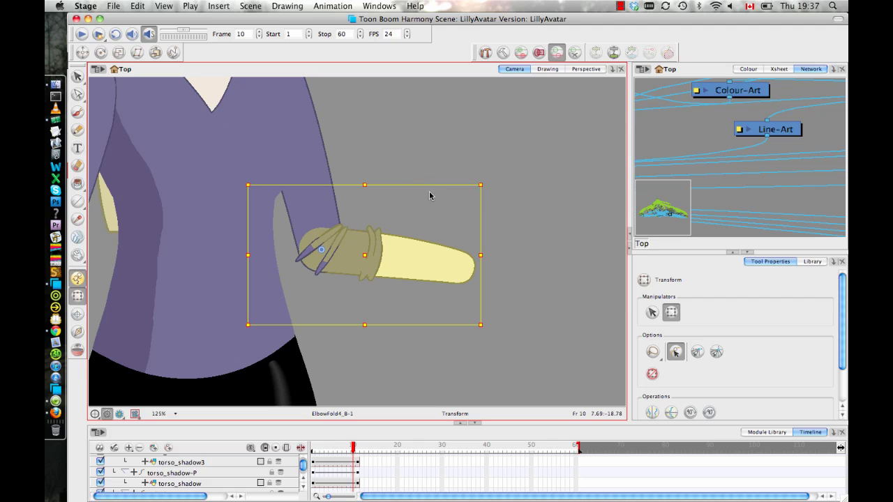
click(492, 377)
key(space)
drag(387, 239, 410, 228)
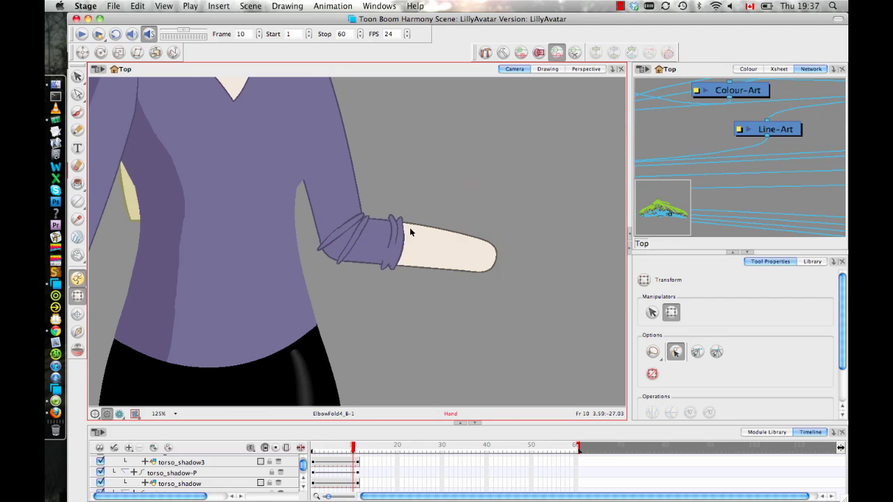
key(2)
key(2)
key(2)
key(2)
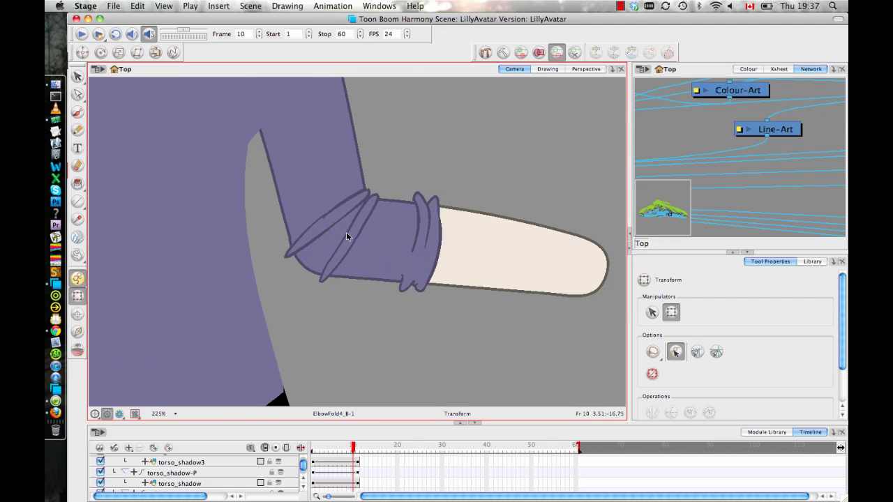
click(351, 207)
click(460, 126)
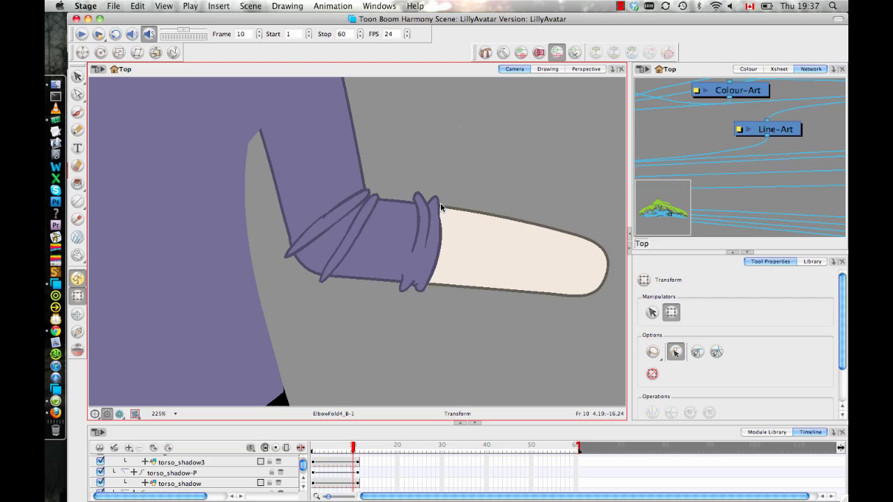
- Rotate the forearm down about the elbow at frame 10 until the arm hangs nearly straight, and deselect it
click(532, 263)
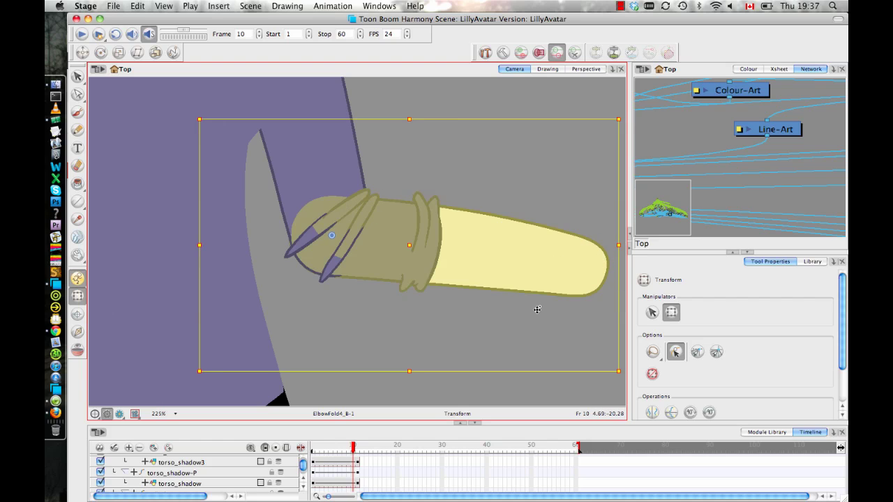
drag(472, 233, 467, 186)
key(1)
key(1)
key(1)
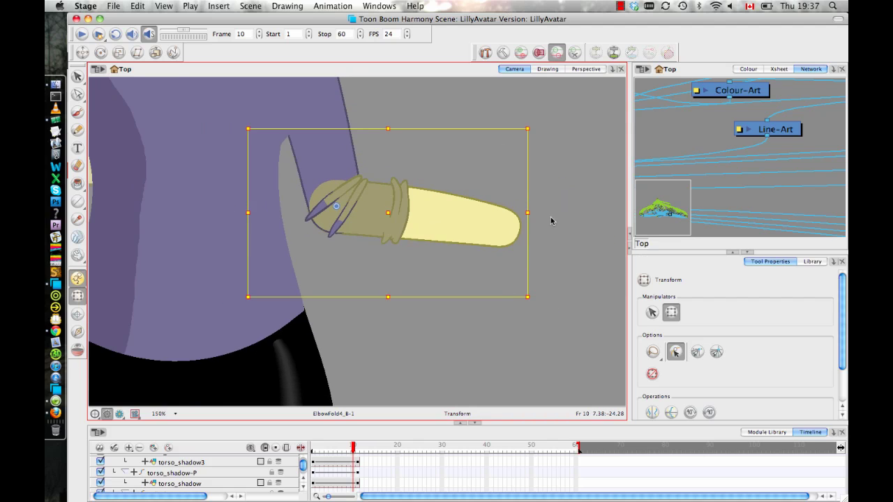
mouse_move(534, 299)
mouse_down()
mouse_move(512, 333)
mouse_move(349, 411)
mouse_move(252, 389)
mouse_move(310, 384)
mouse_up()
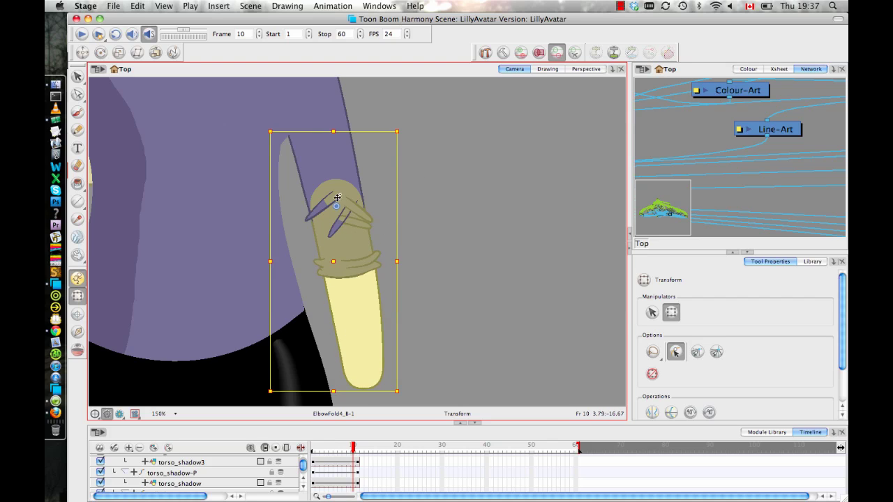
click(424, 232)
- Rotate the lower outer elbow fold to nearly horizontal and move it outward to the sleeve's torso-side edge
click(362, 212)
click(417, 209)
click(363, 231)
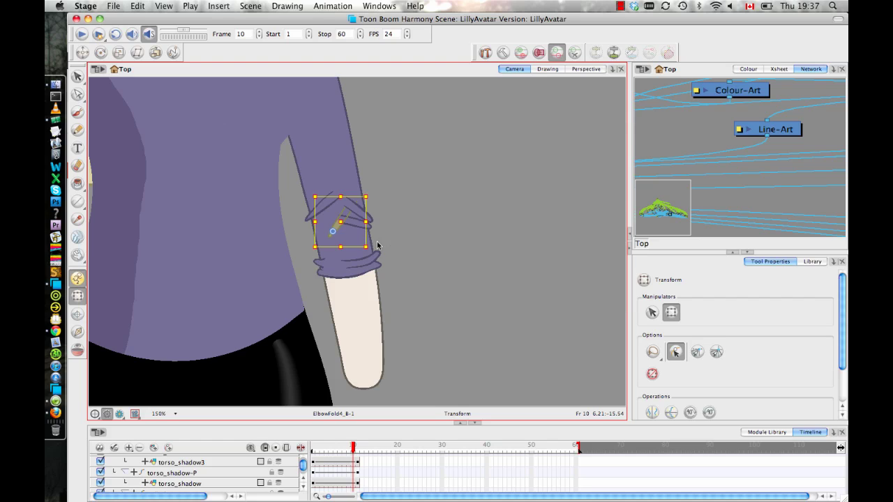
drag(371, 250, 342, 267)
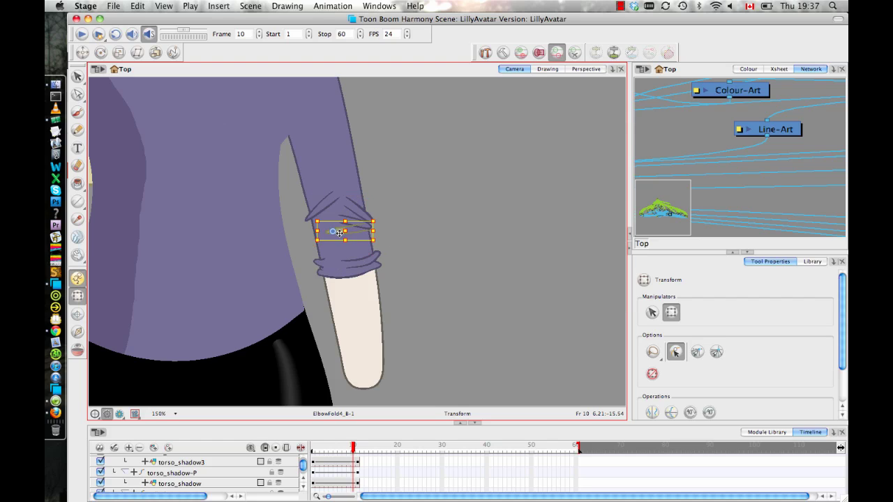
drag(340, 233, 313, 227)
click(406, 207)
- Rotate the upper inner elbow fold to nearly horizontal across the sleeve, and settle the inner fold below it
click(359, 214)
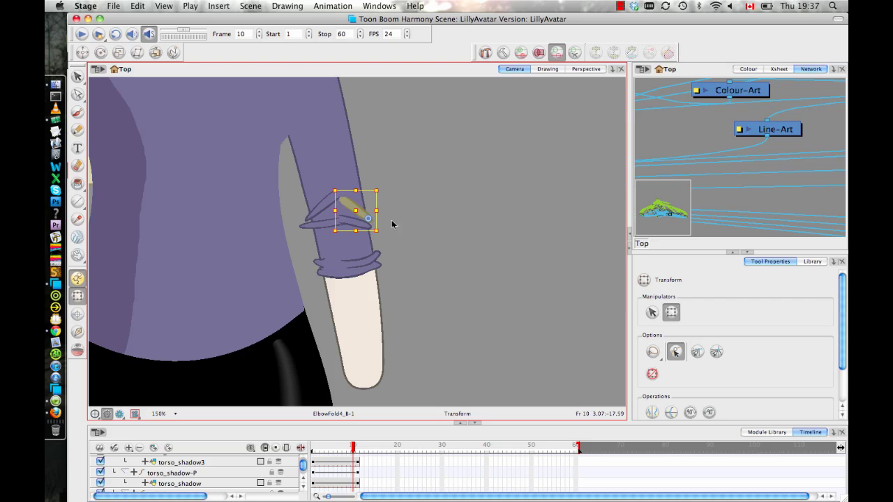
mouse_move(319, 202)
mouse_down()
mouse_move(315, 223)
mouse_move(348, 208)
mouse_move(320, 211)
mouse_move(318, 219)
mouse_move(357, 221)
mouse_up()
click(415, 219)
click(346, 224)
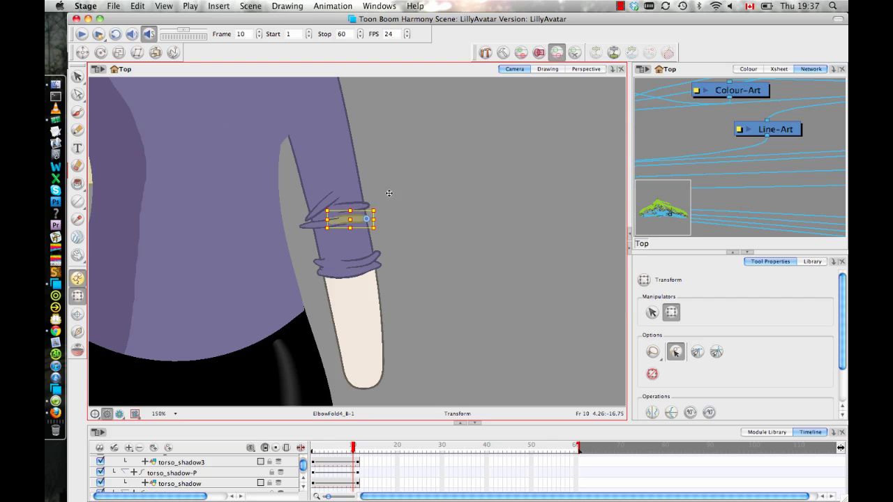
click(389, 193)
- Rotate the upper outer elbow fold to nearly horizontal so it meets the upper inner fold across the sleeve
click(324, 200)
drag(352, 186, 357, 207)
key(ctrl+shift+z)
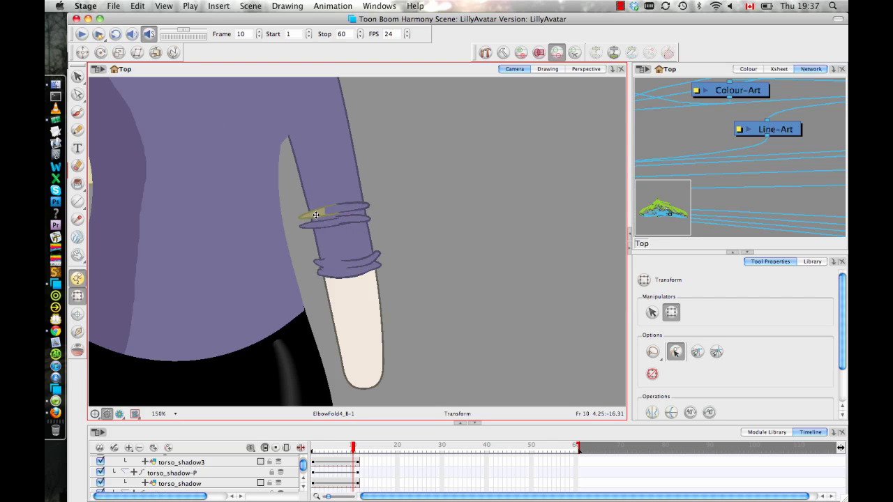